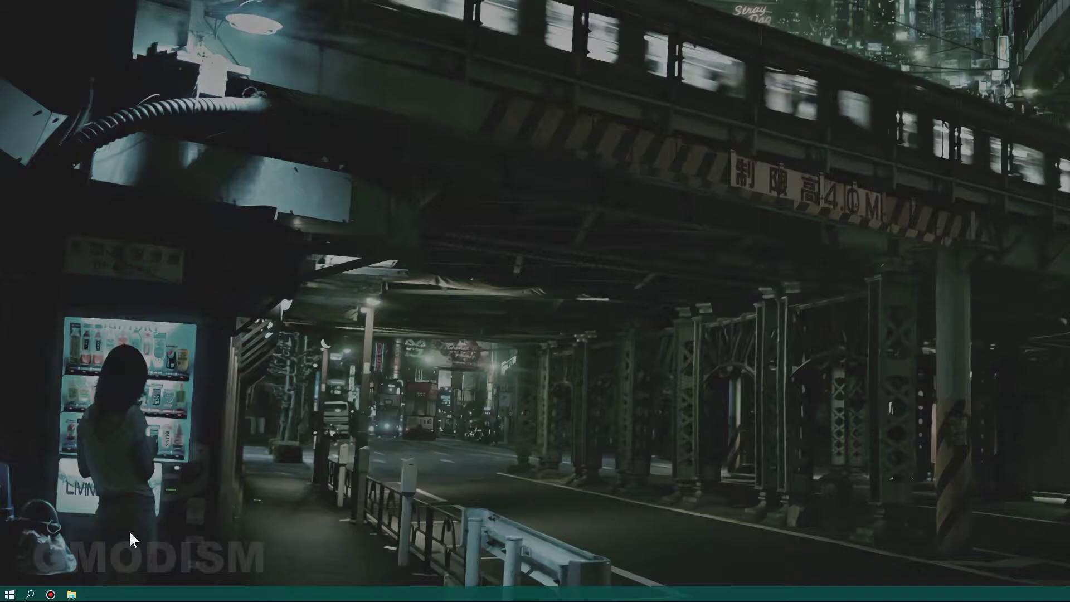
- Check the drive list in This PC, refresh it, then minimize the window
{"action": "left_click", "coordinate": [71, 593]}
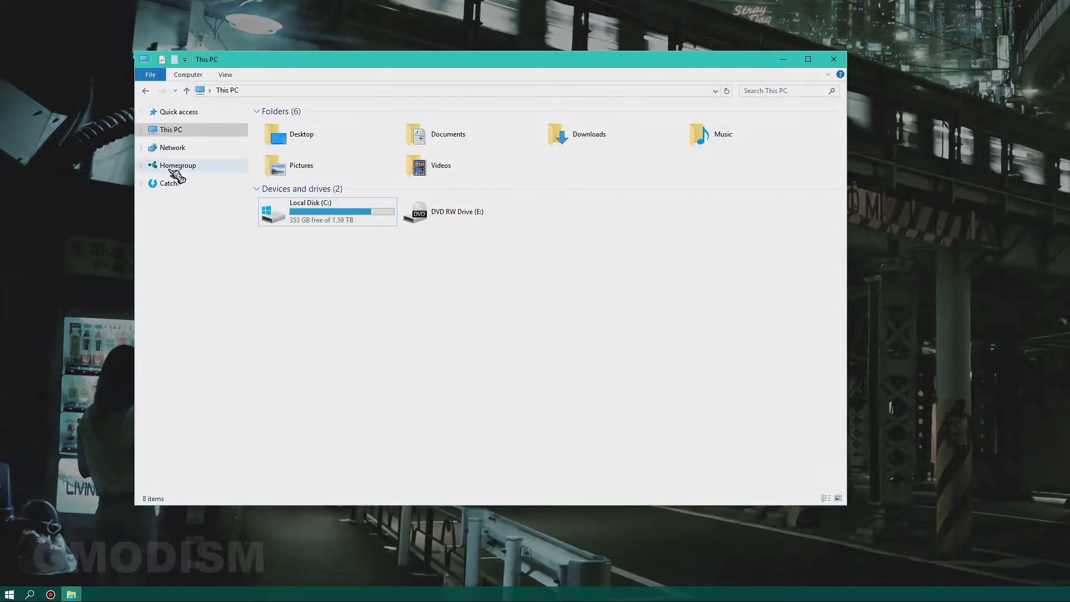
{"action": "left_click", "coordinate": [727, 91]}
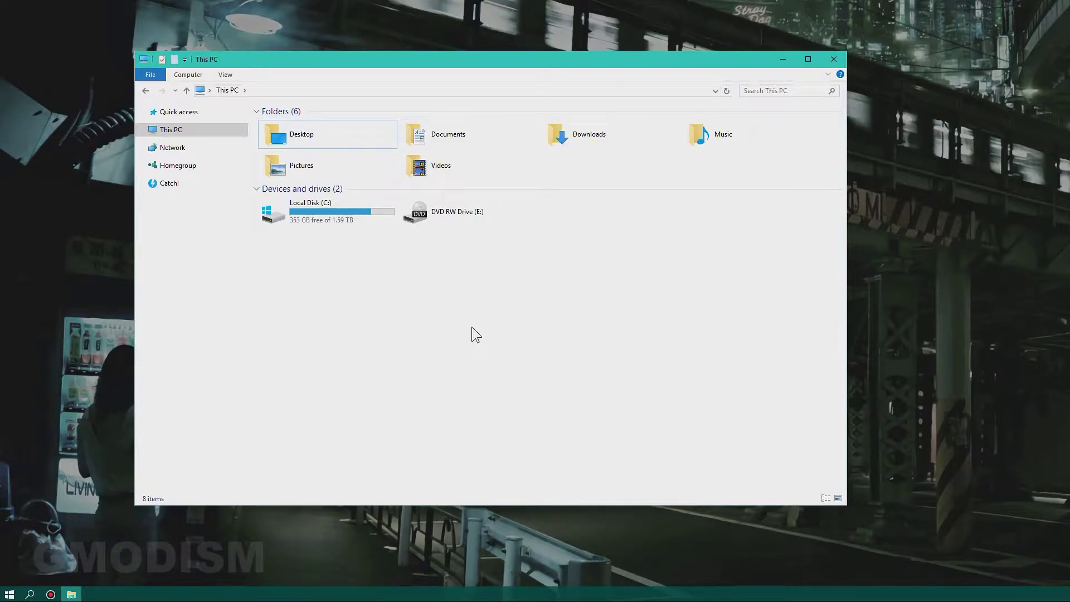
{"action": "left_click", "coordinate": [782, 60]}
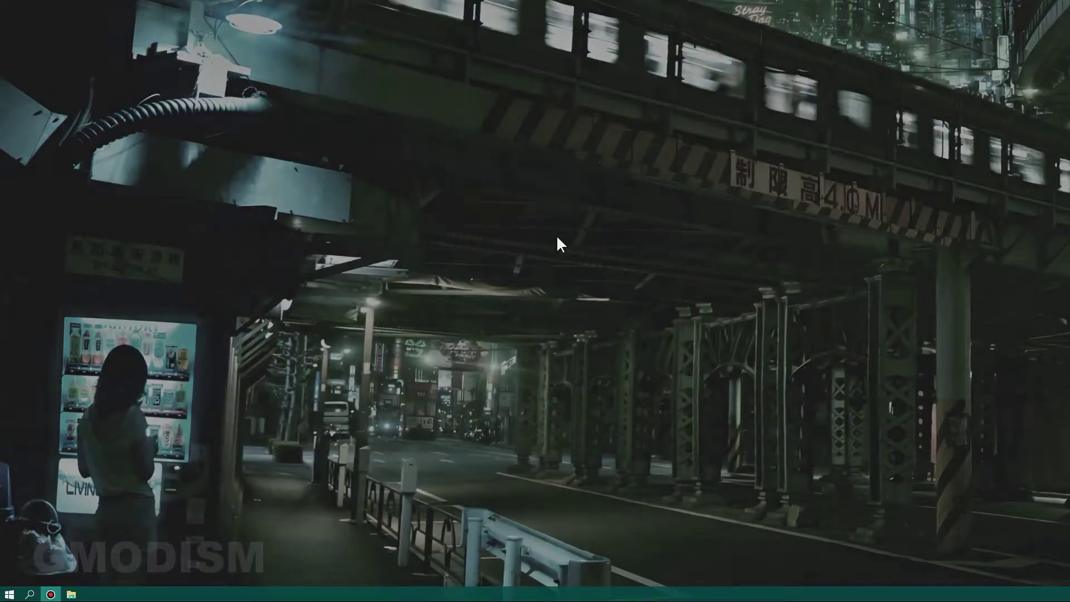
- Launch Disk Management from the Start quick menu and the 'create' search, and raise its window
{"action": "right_click", "coordinate": [9, 595]}
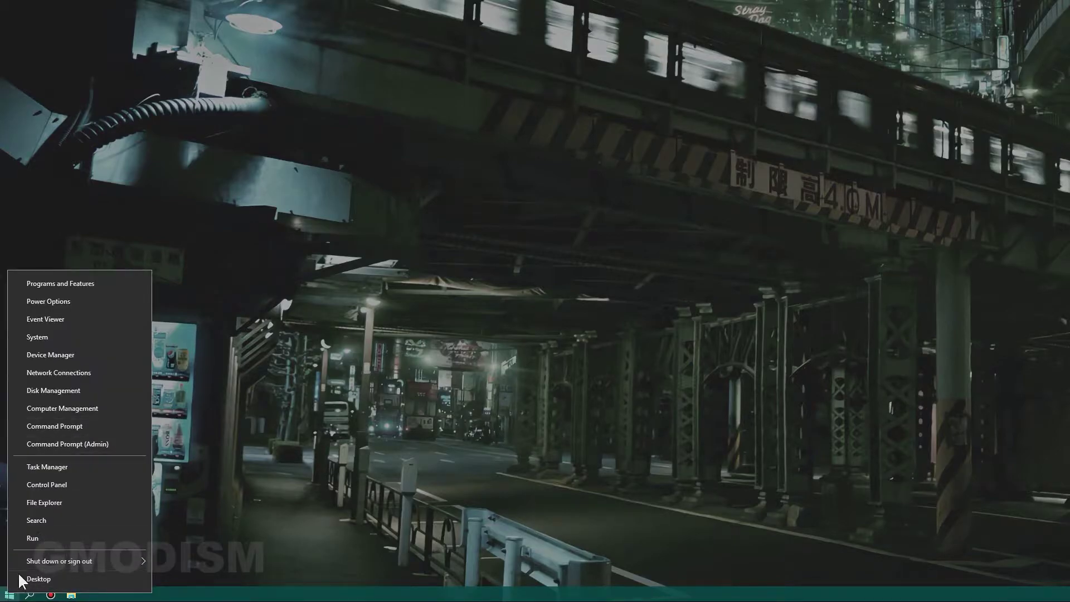
{"action": "left_click", "coordinate": [78, 393]}
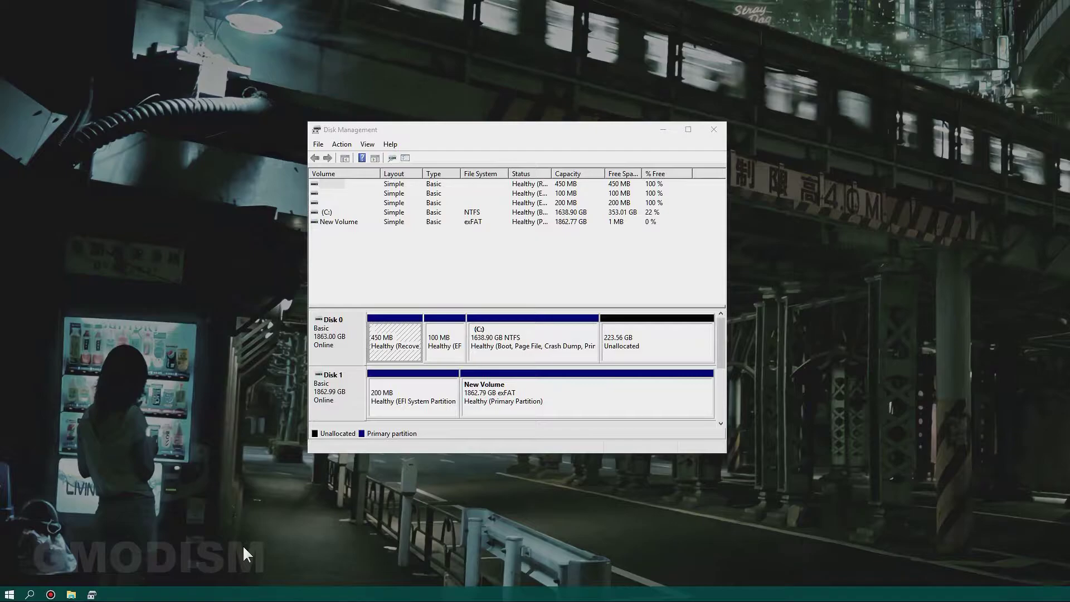
{"action": "key", "text": "super"}
{"action": "type", "text": "create"}
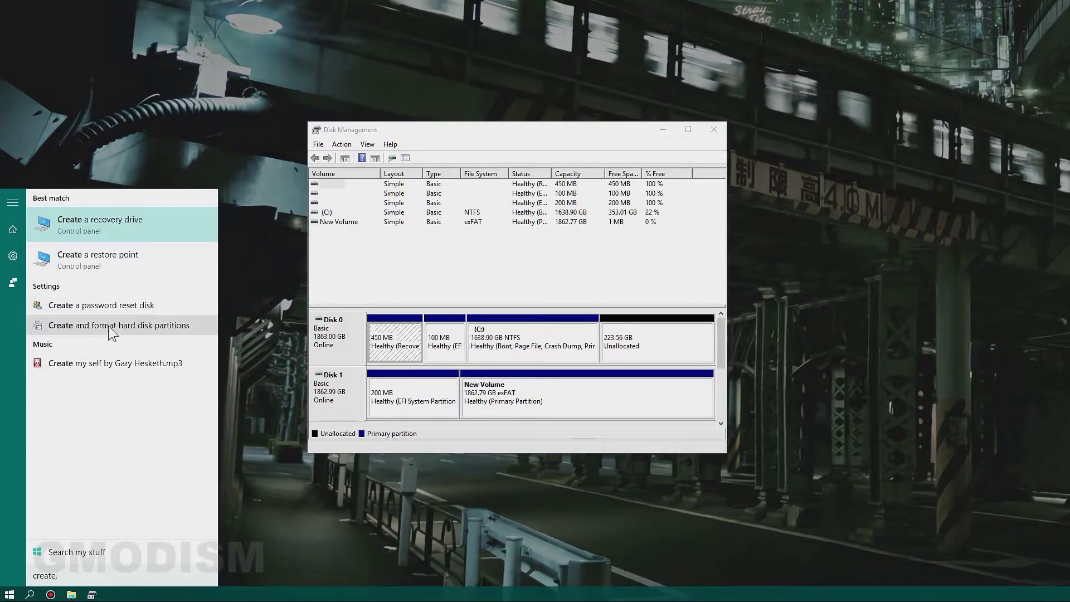
{"action": "left_click", "coordinate": [172, 319]}
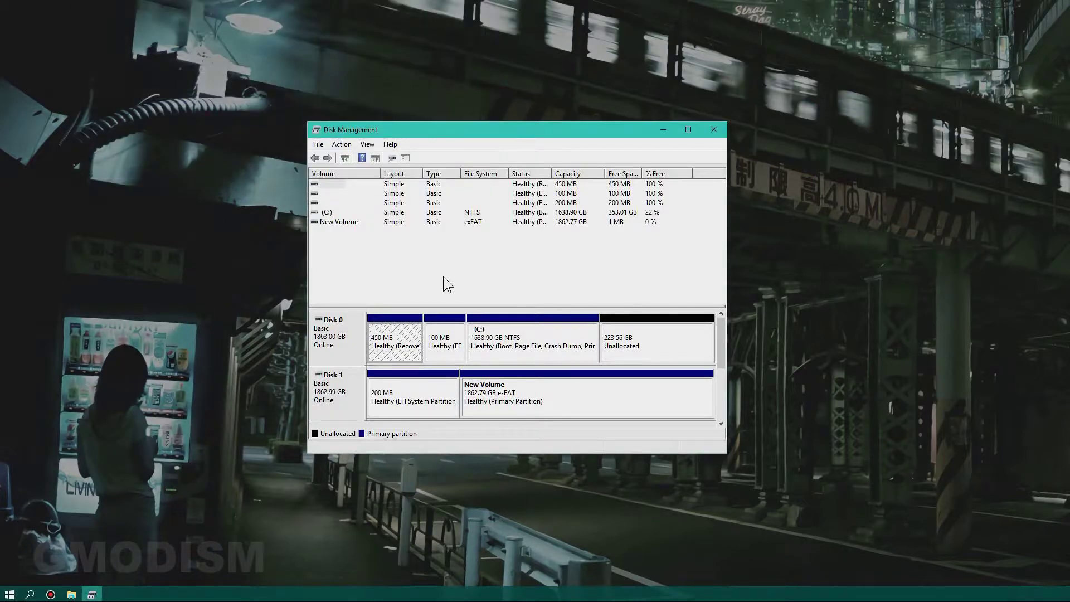
{"action": "mouse_move", "coordinate": [430, 133]}
{"action": "left_mouse_down"}
{"action": "mouse_move", "coordinate": [430, 106]}
{"action": "mouse_move", "coordinate": [430, 118]}
{"action": "left_mouse_up"}
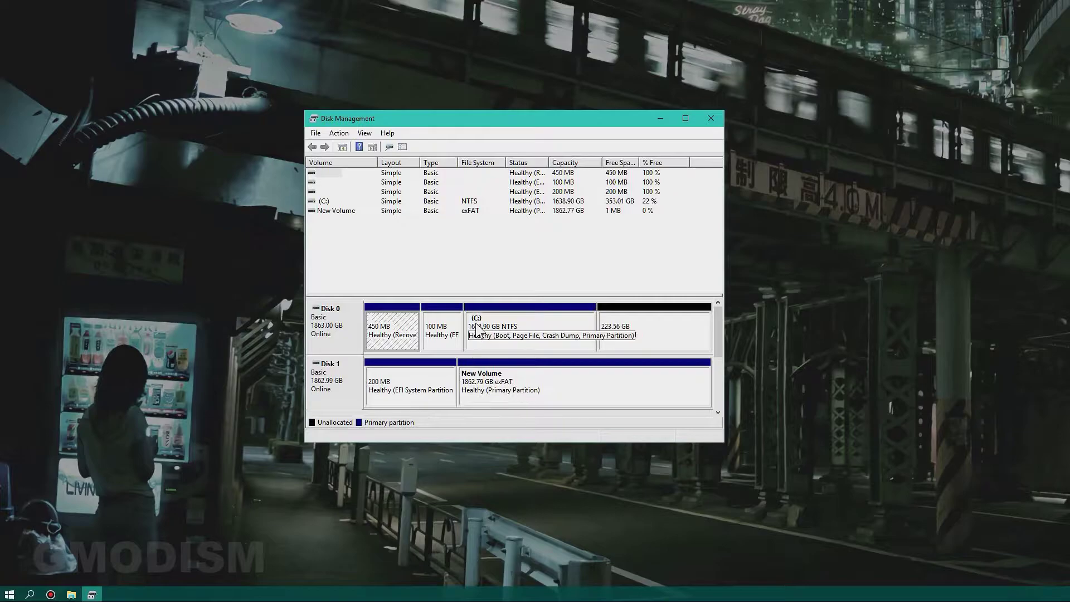
- Inspect Disk 1's partitions, selecting the 200 MB EFI partition and then New Volume
{"action": "right_click", "coordinate": [486, 383]}
{"action": "left_click", "coordinate": [469, 383]}
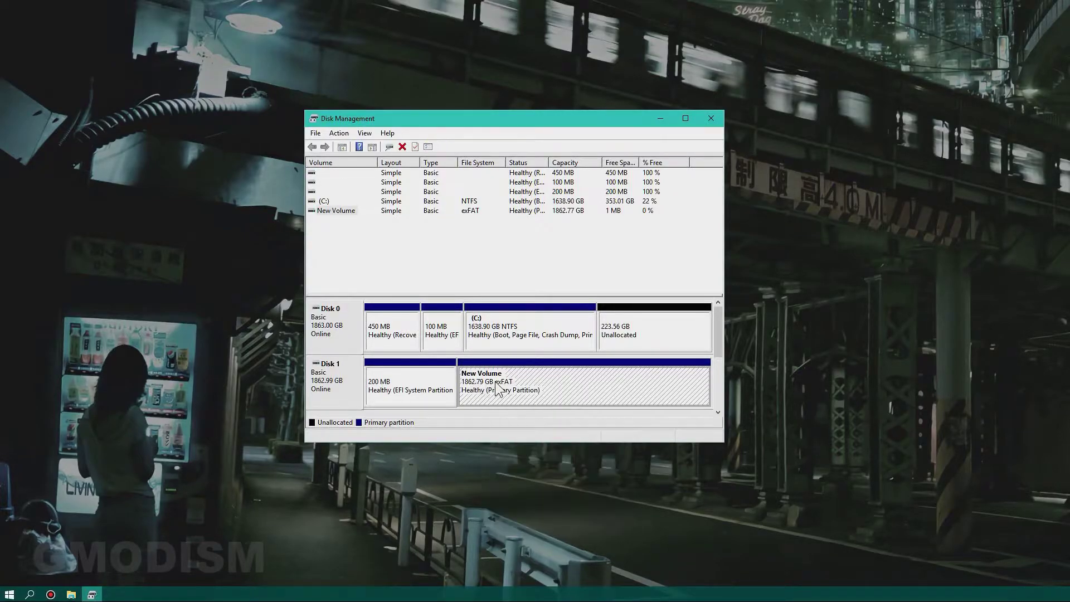
{"action": "right_click", "coordinate": [512, 386]}
{"action": "left_click", "coordinate": [481, 386]}
{"action": "left_click", "coordinate": [381, 401]}
{"action": "left_click", "coordinate": [423, 372]}
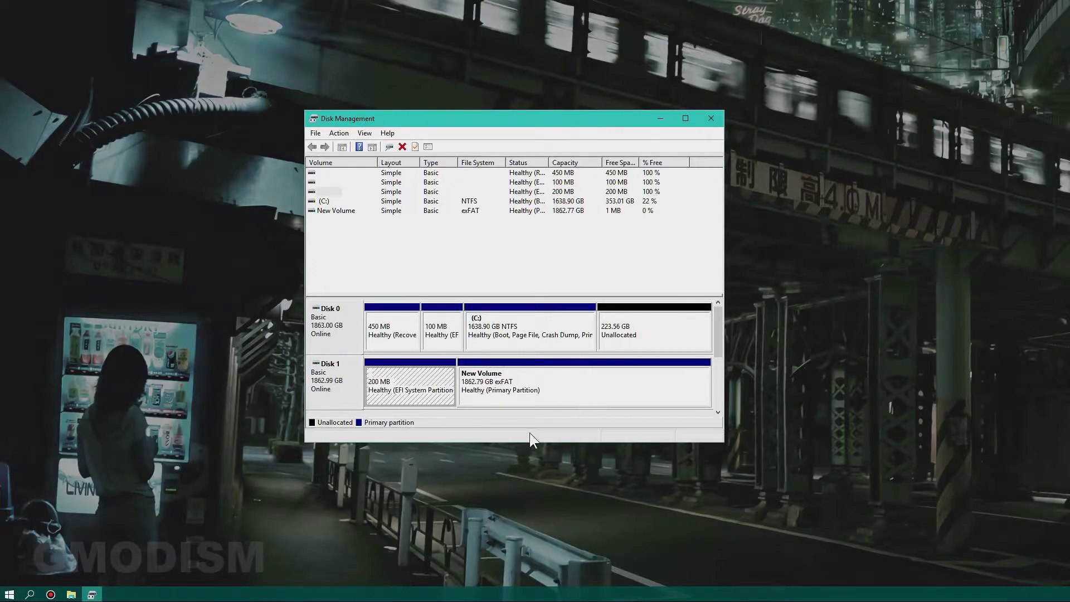
{"action": "left_click", "coordinate": [511, 390]}
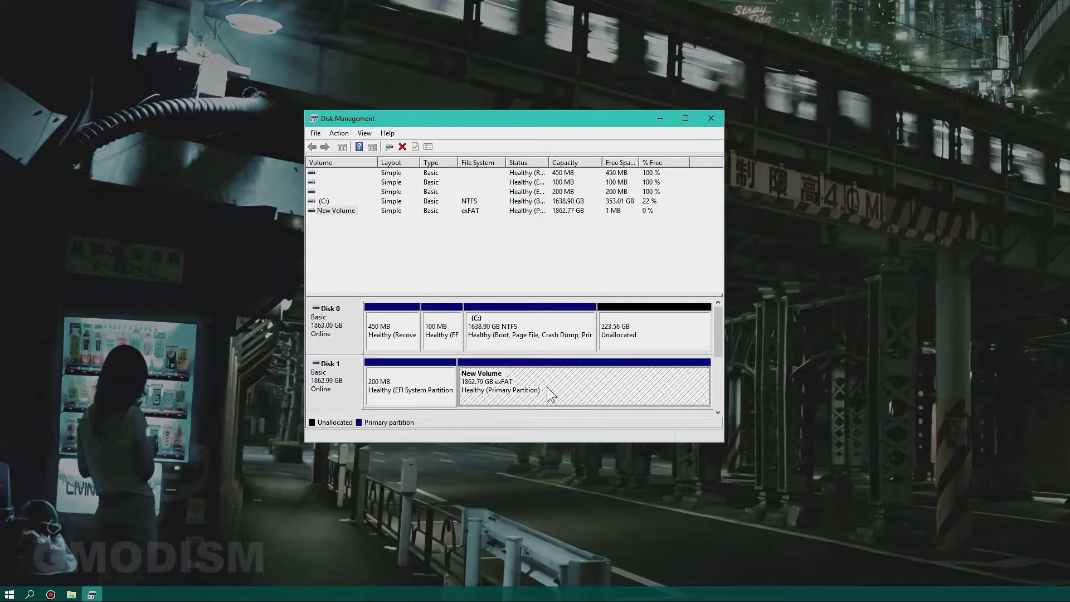
- Add drive letter Q to Disk 1's New Volume through Change Drive Letter and Paths
{"action": "right_click", "coordinate": [506, 388]}
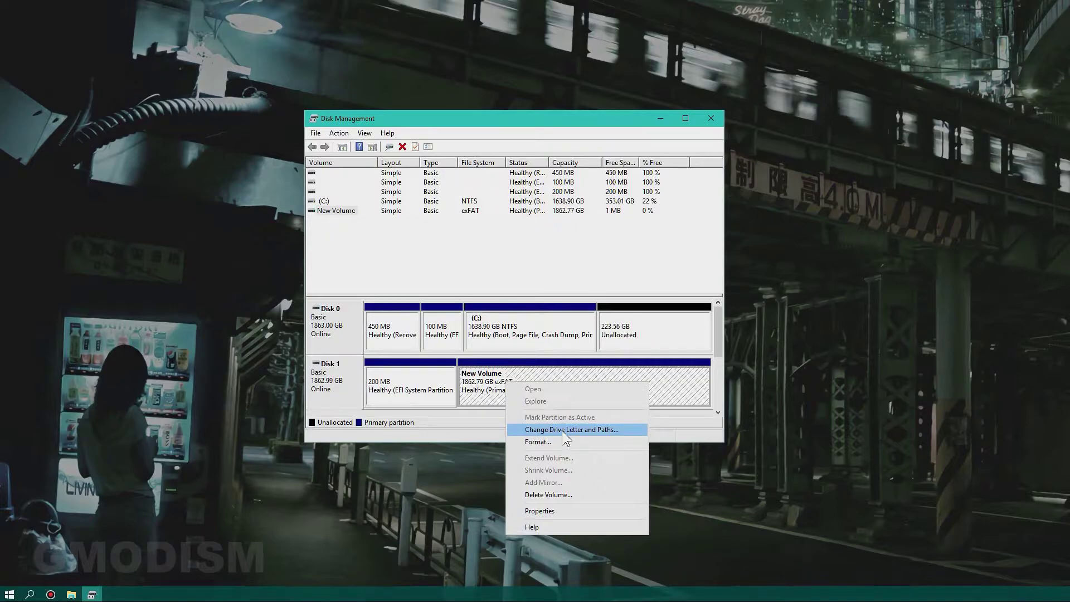
{"action": "left_click", "coordinate": [591, 430]}
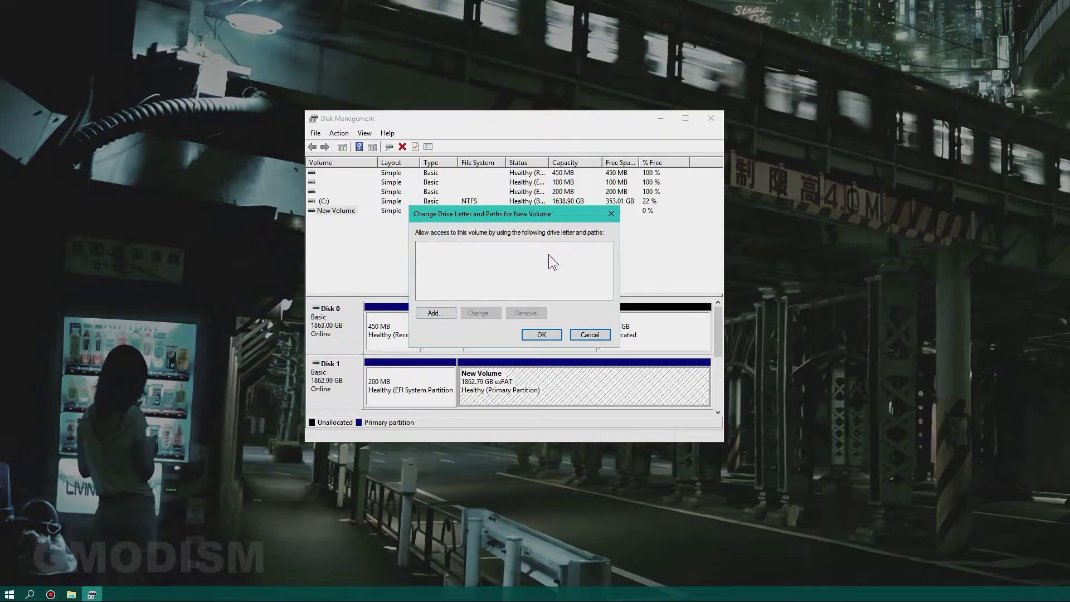
{"action": "left_click", "coordinate": [435, 312]}
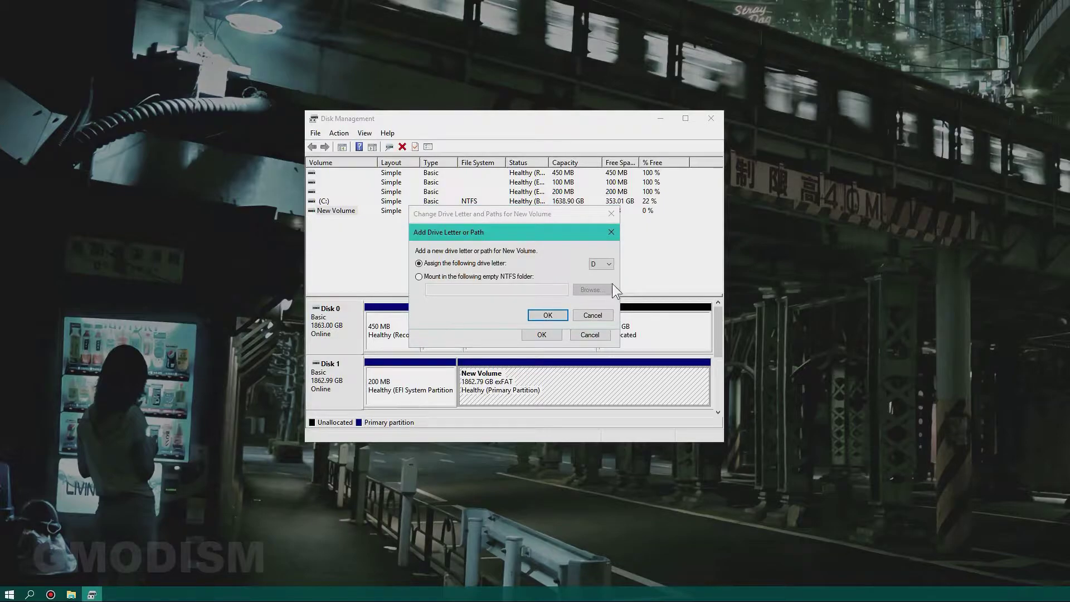
{"action": "left_click", "coordinate": [608, 265]}
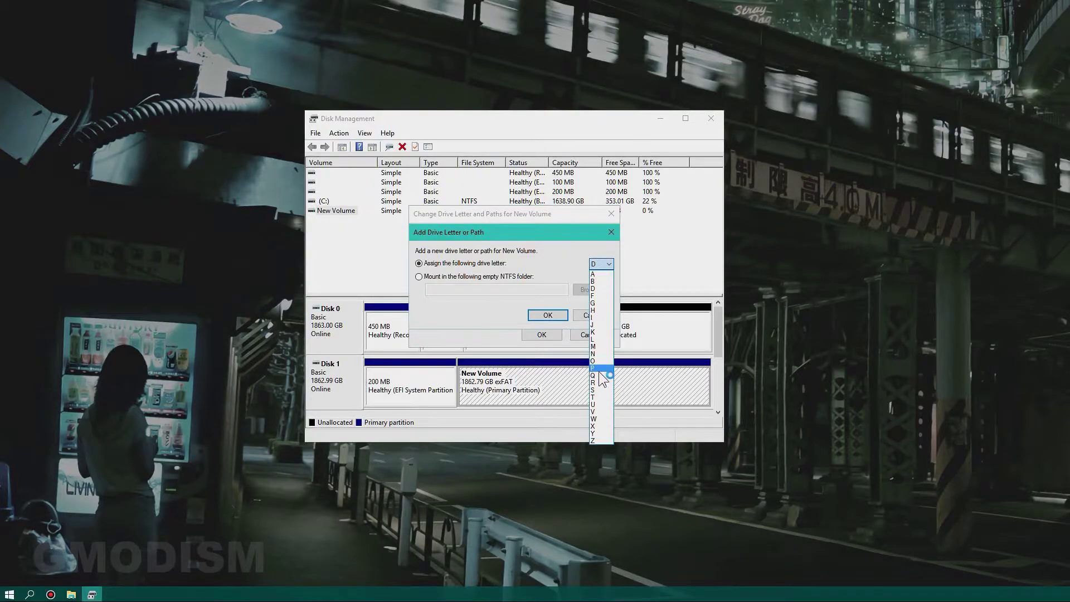
{"action": "left_click", "coordinate": [595, 375]}
{"action": "left_click", "coordinate": [607, 264]}
{"action": "left_click", "coordinate": [595, 375]}
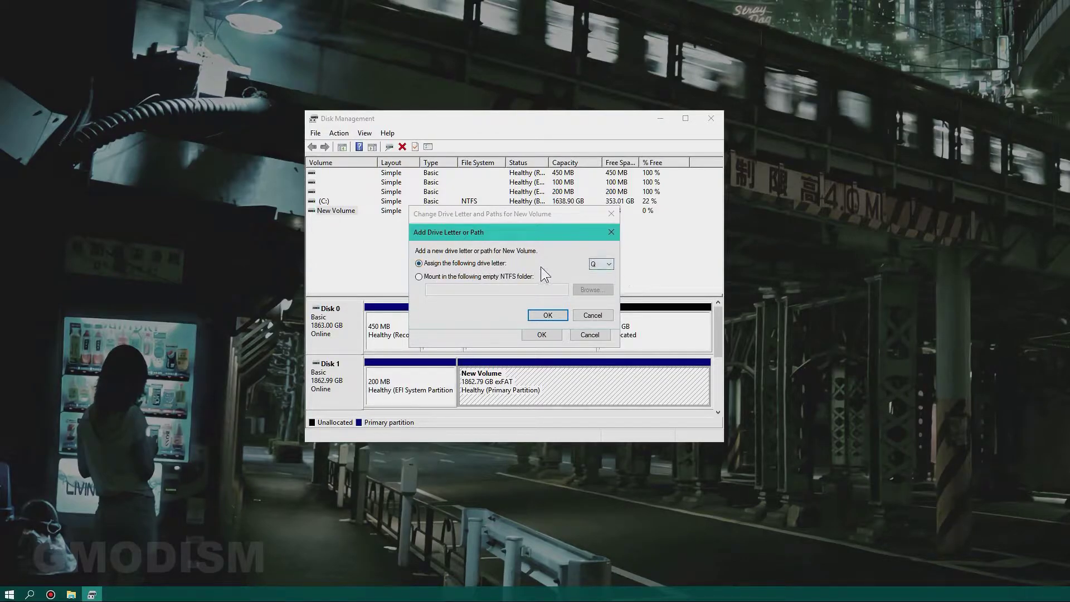
{"action": "left_click", "coordinate": [550, 314]}
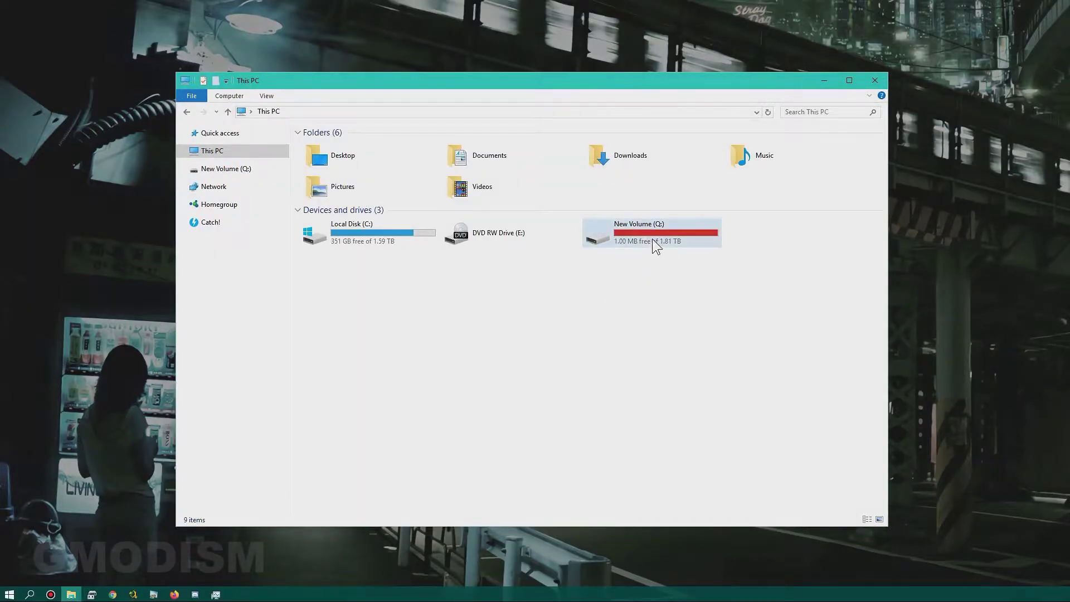
- Open the empty New Volume (Q:) twice, returning to This PC each time, then restore Puran Utilities
{"action": "double_click", "coordinate": [677, 238]}
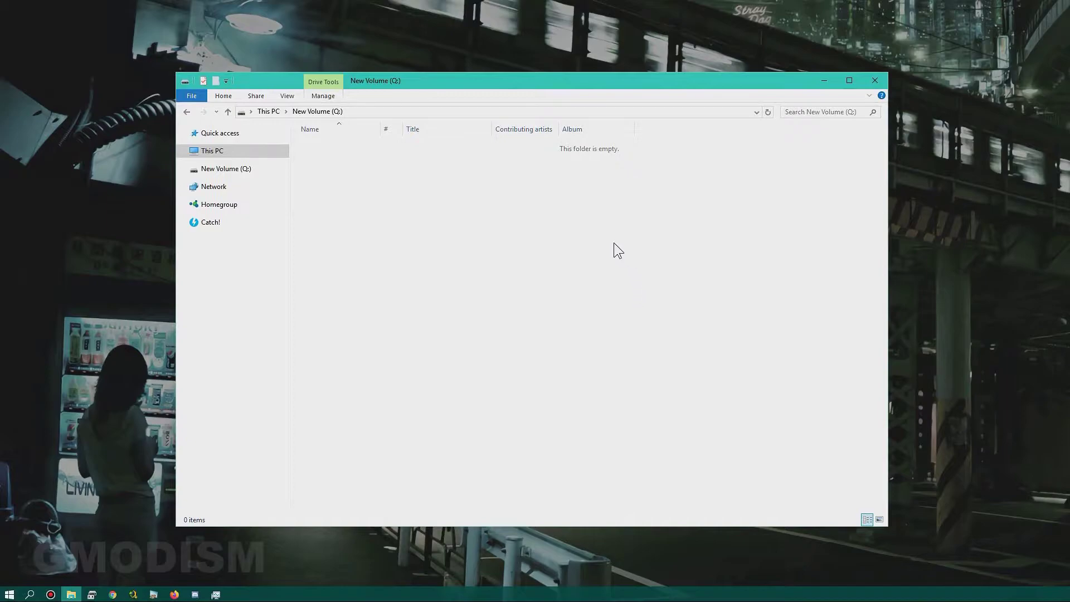
{"action": "key", "text": "alt+Left"}
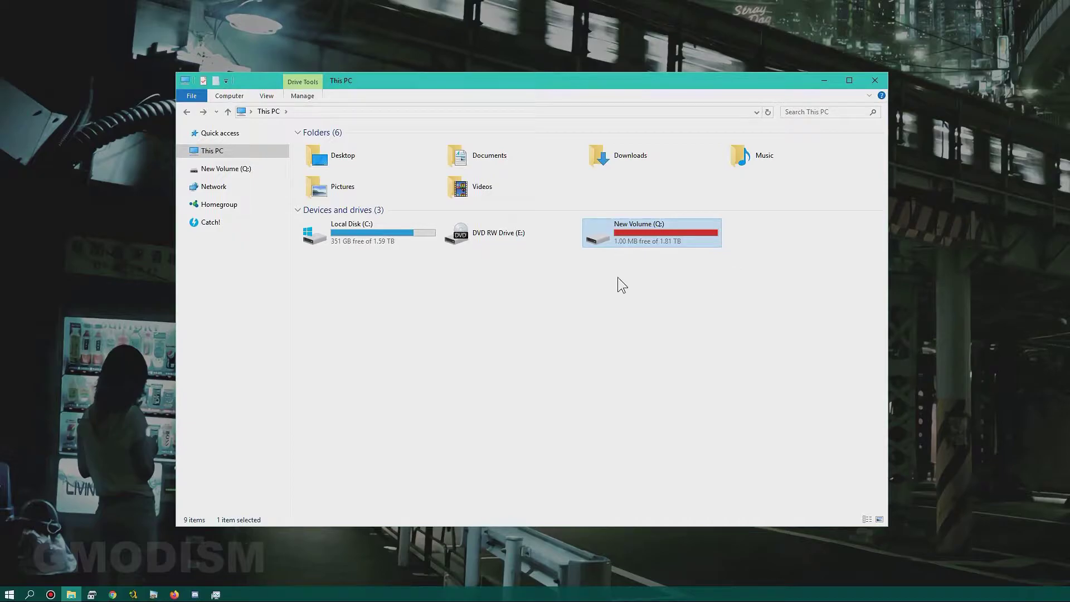
{"action": "left_click", "coordinate": [587, 276]}
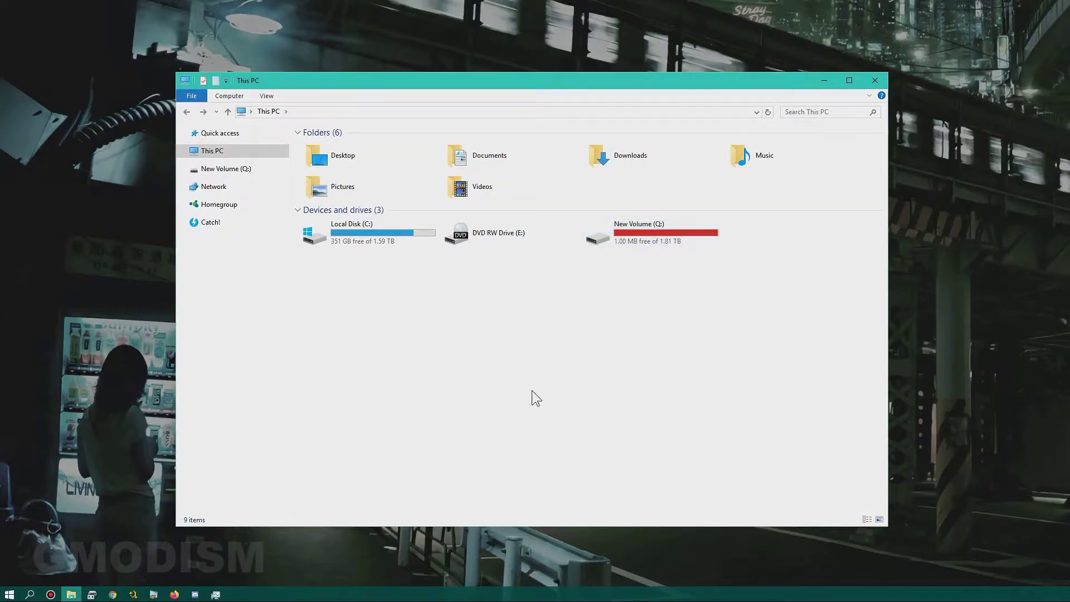
{"action": "double_click", "coordinate": [673, 239]}
{"action": "key", "text": "alt+Left"}
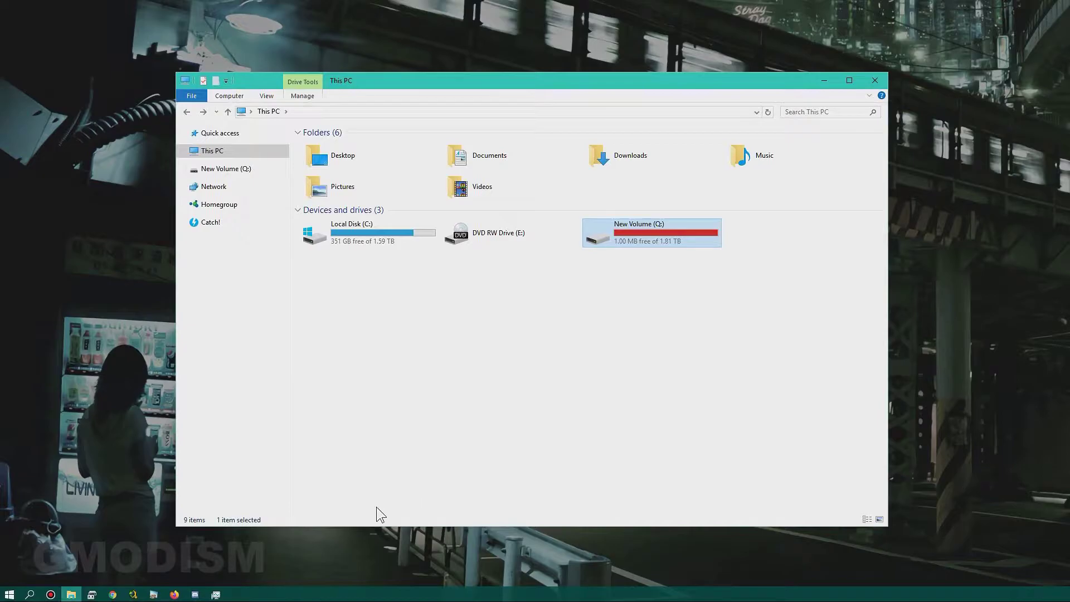
{"action": "left_click", "coordinate": [154, 594]}
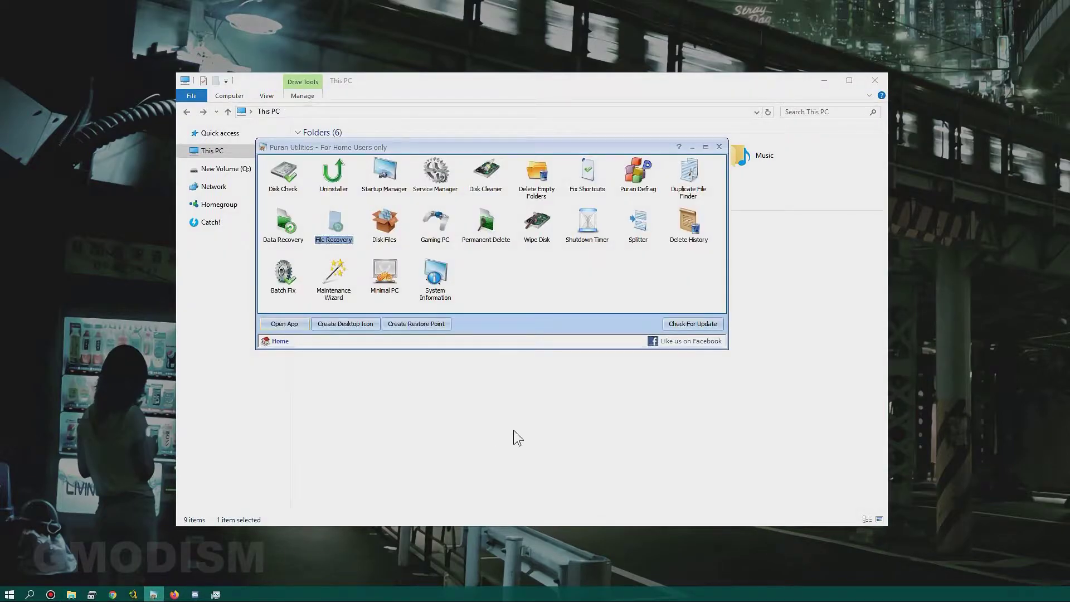
- Launch Disk Check, minimize the Puran home window, and move Disk Check over Explorer
{"action": "left_click", "coordinate": [542, 278]}
{"action": "double_click", "coordinate": [282, 176]}
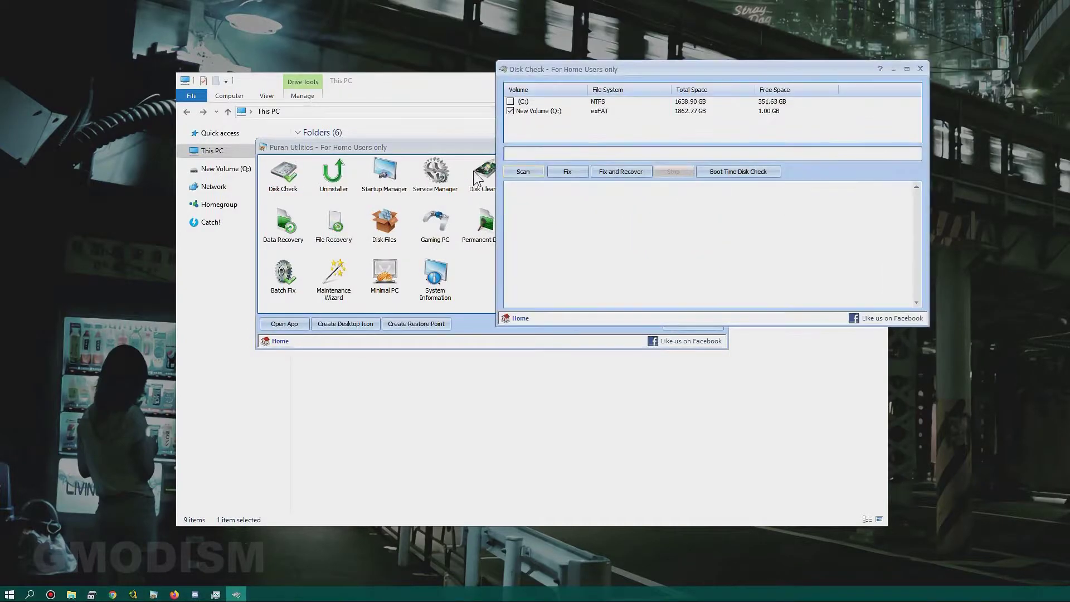
{"action": "left_click", "coordinate": [459, 150]}
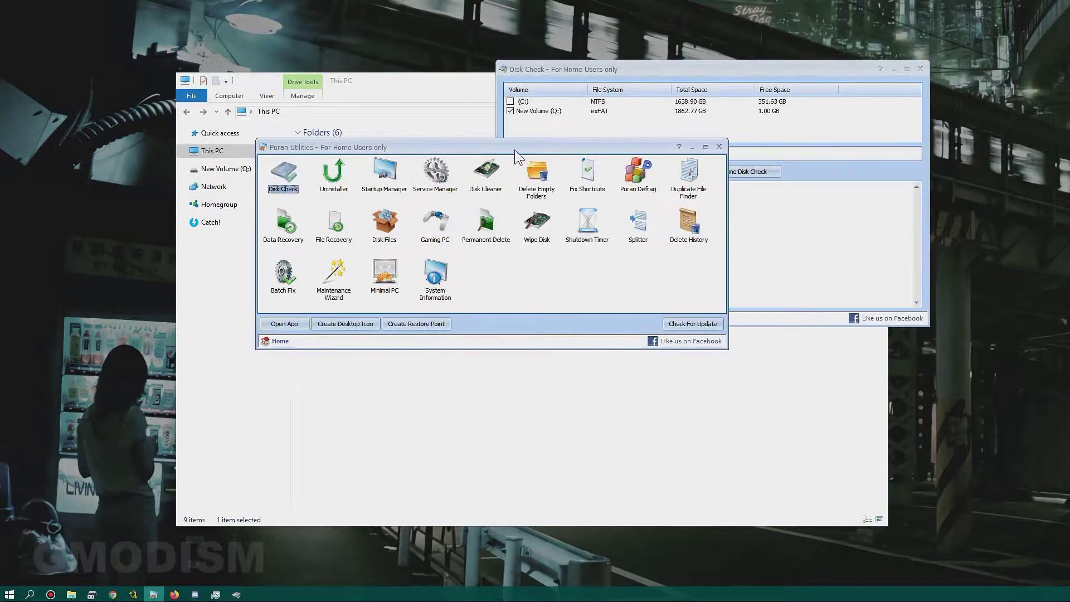
{"action": "left_click", "coordinate": [690, 149]}
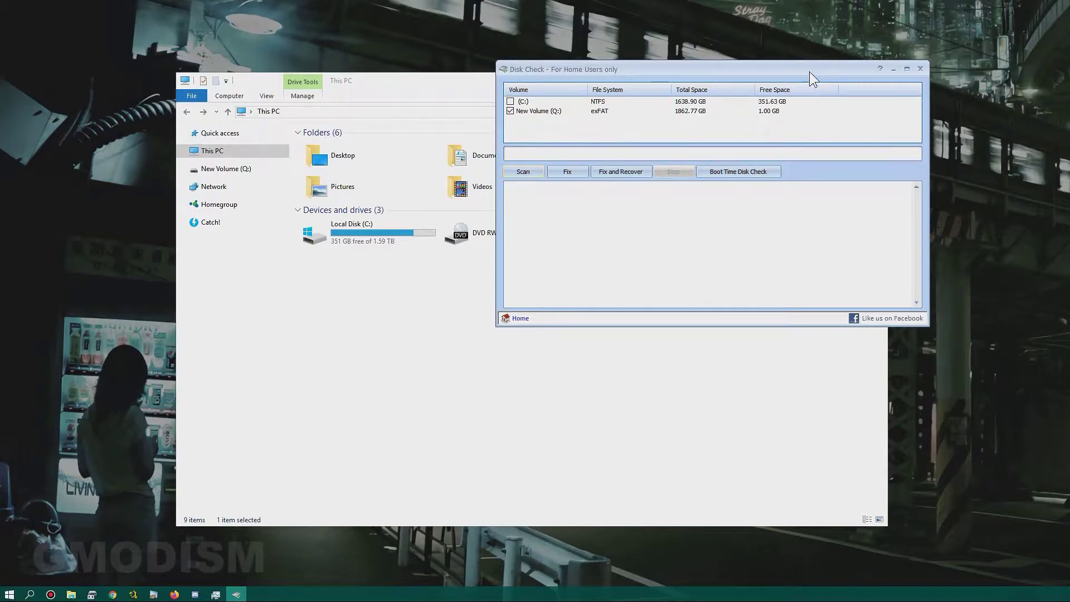
{"action": "left_click_drag", "start_coordinate": [809, 71], "coordinate": [884, 204]}
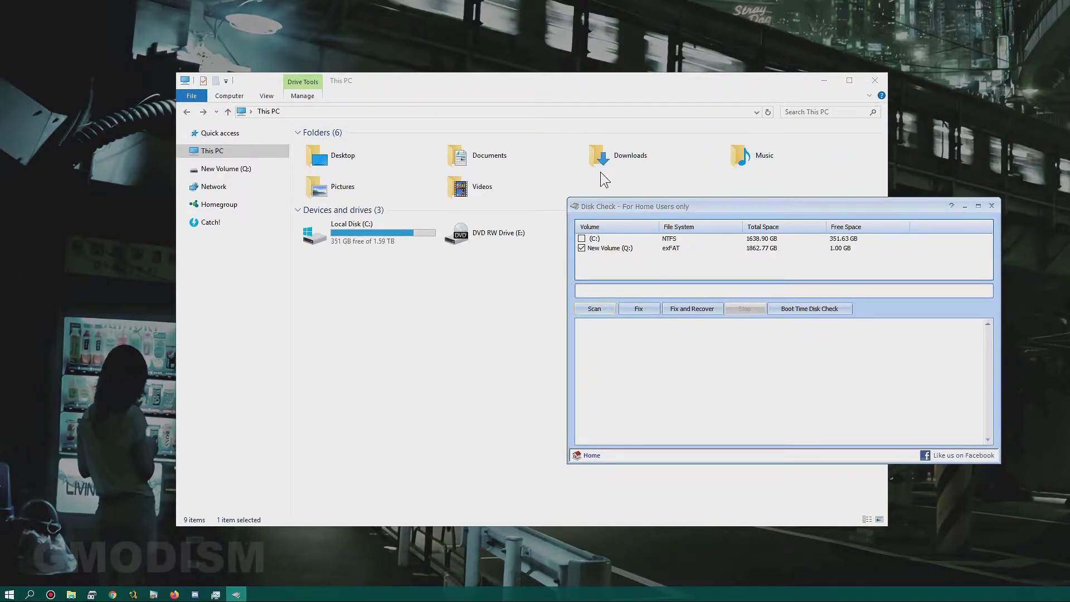
- View the Tools tab of New Volume (Q:) Properties in Explorer, then return to Disk Check
{"action": "left_click", "coordinate": [649, 232]}
{"action": "right_click", "coordinate": [652, 233]}
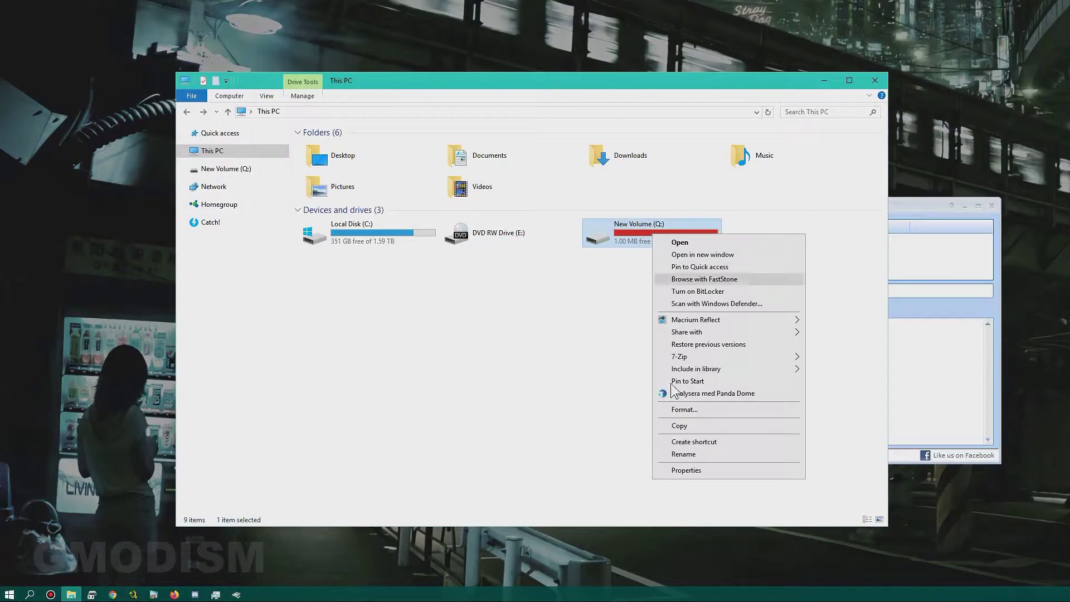
{"action": "left_click", "coordinate": [691, 470]}
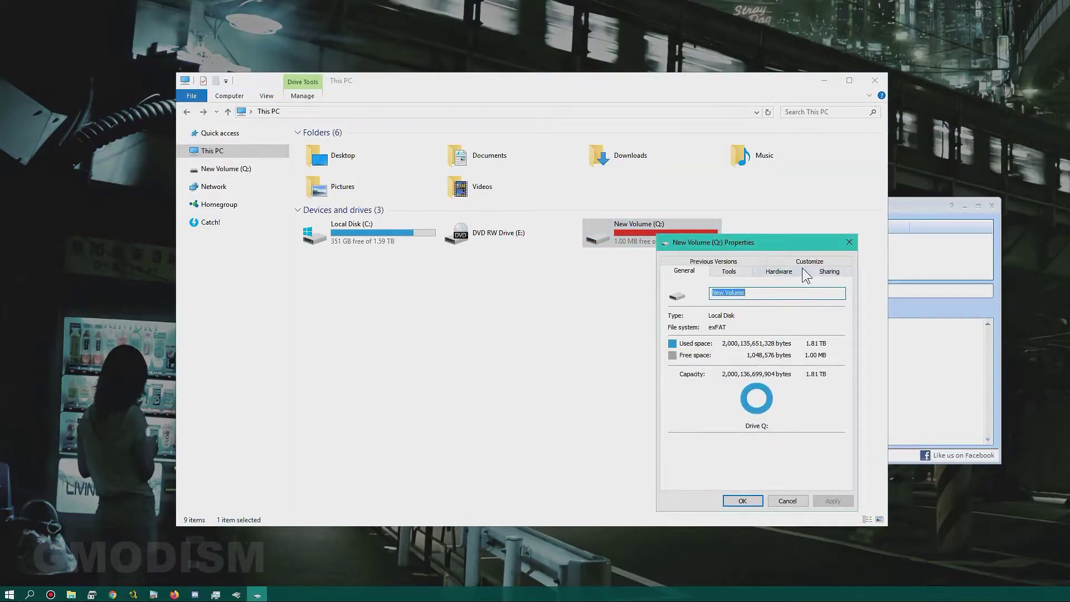
{"action": "left_click", "coordinate": [728, 272]}
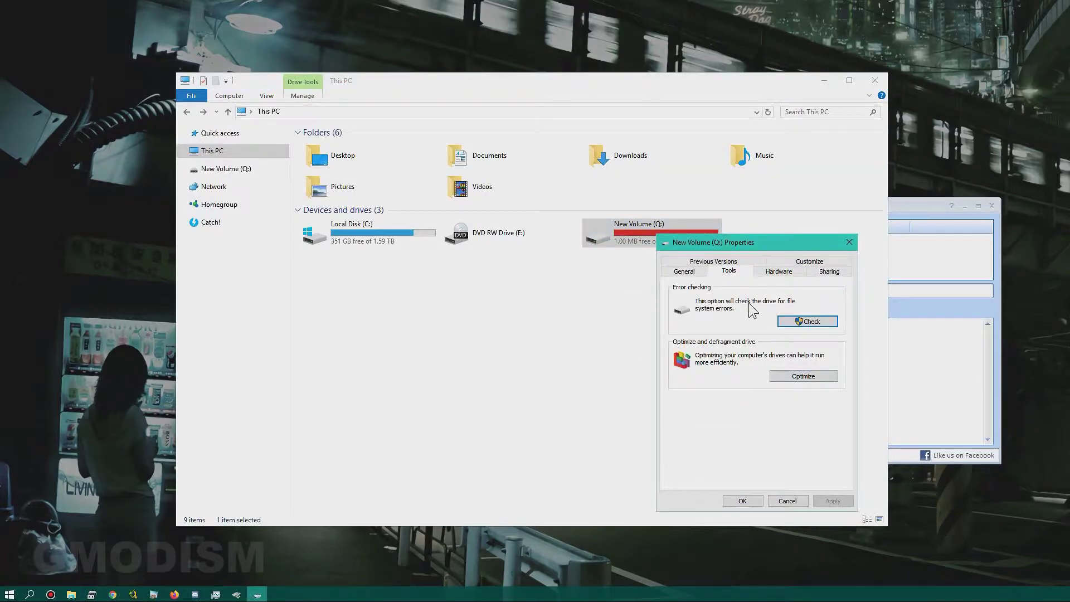
{"action": "left_click", "coordinate": [849, 243]}
{"action": "left_click", "coordinate": [923, 341]}
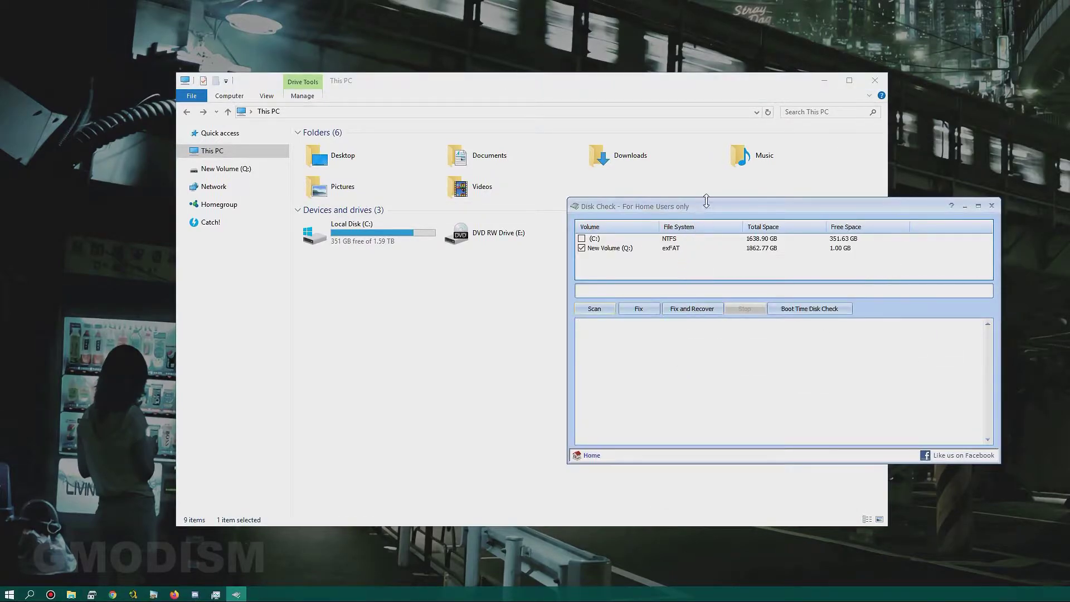
- Scan and repair New Volume (Q:) in a resized Disk Check window, then close it
{"action": "left_click_drag", "start_coordinate": [706, 198], "coordinate": [606, 166]}
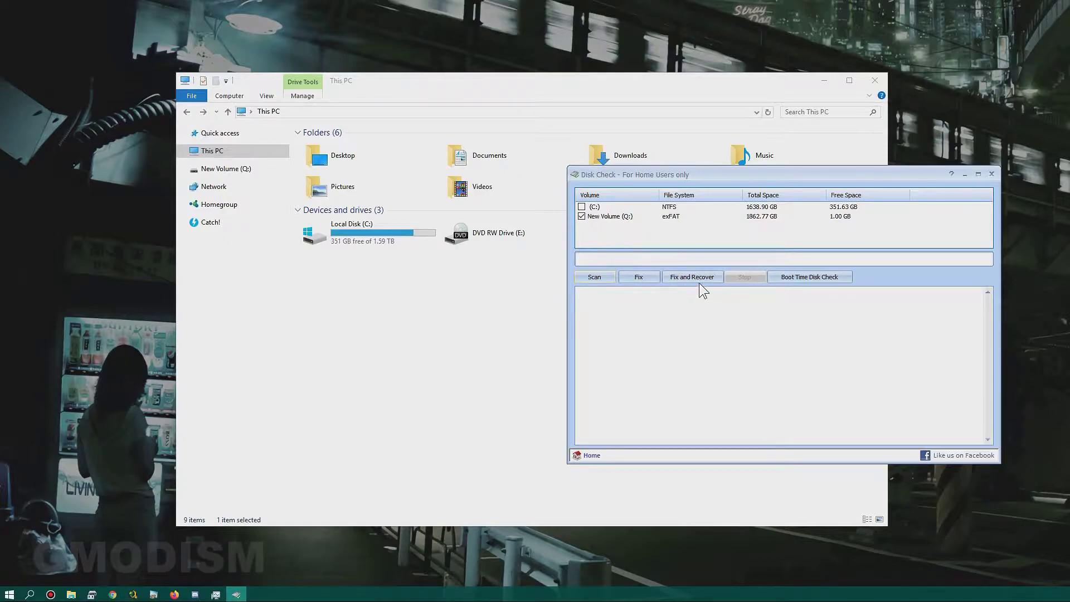
{"action": "left_click", "coordinate": [593, 279]}
{"action": "left_click", "coordinate": [642, 277]}
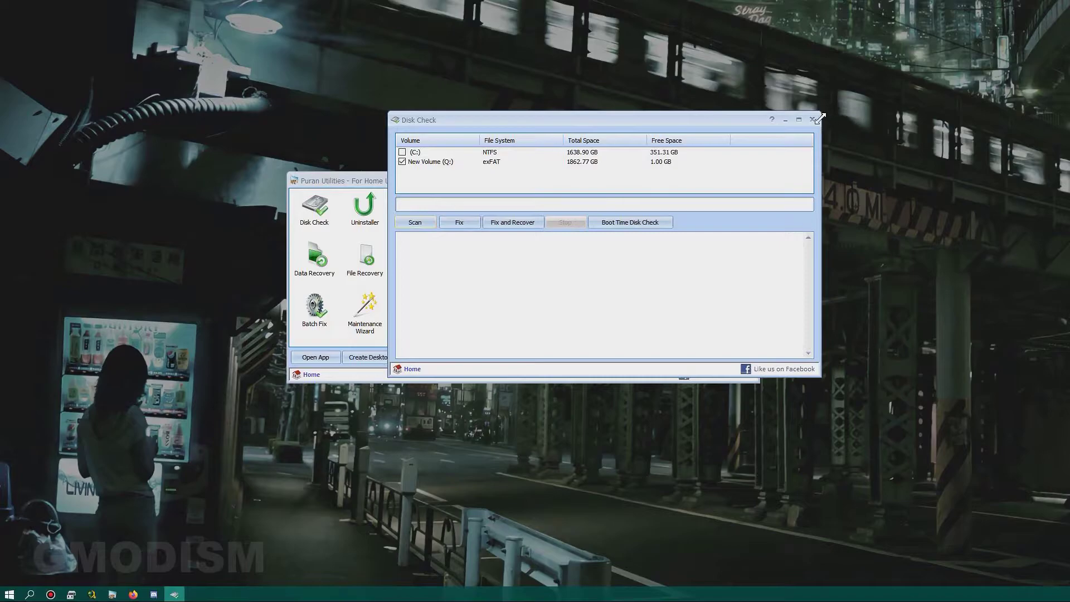
{"action": "left_click", "coordinate": [812, 119]}
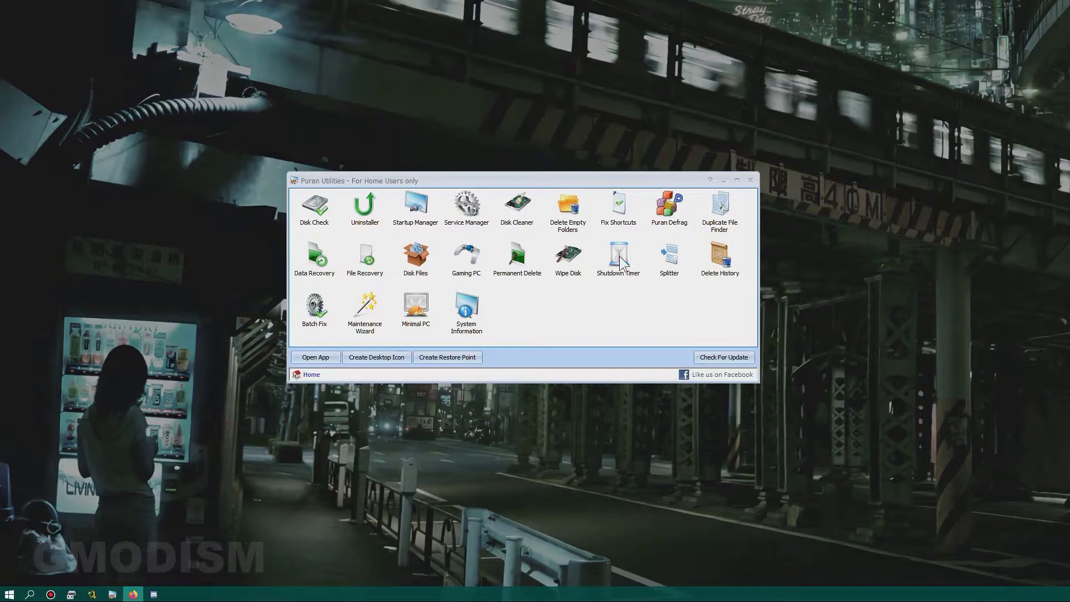
- Open File Recovery and settle on New Volume (Q:) as the scan target
{"action": "left_click", "coordinate": [364, 257]}
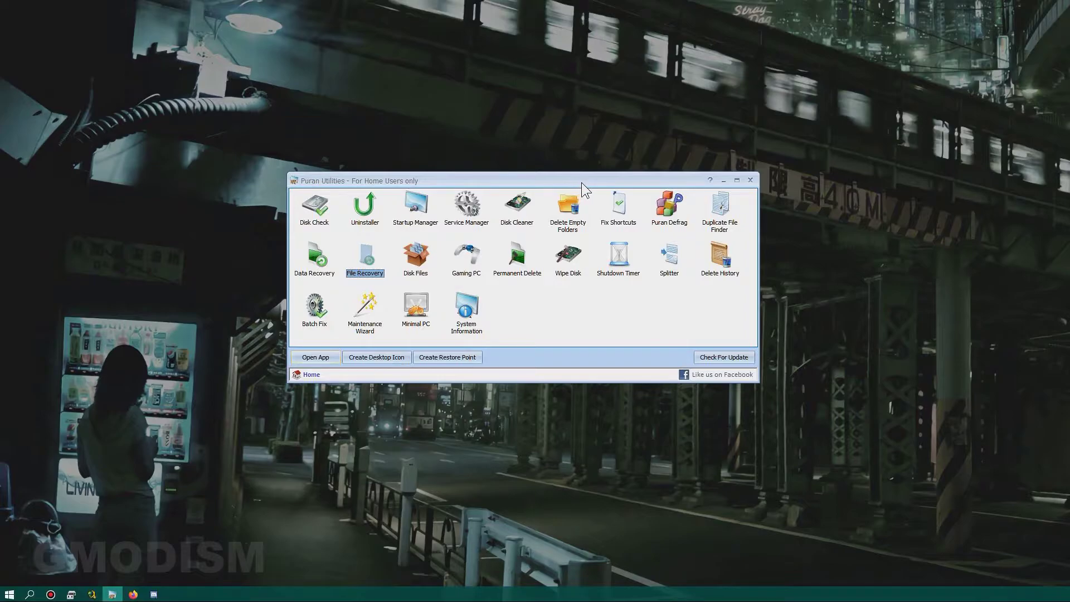
{"action": "left_click", "coordinate": [463, 102]}
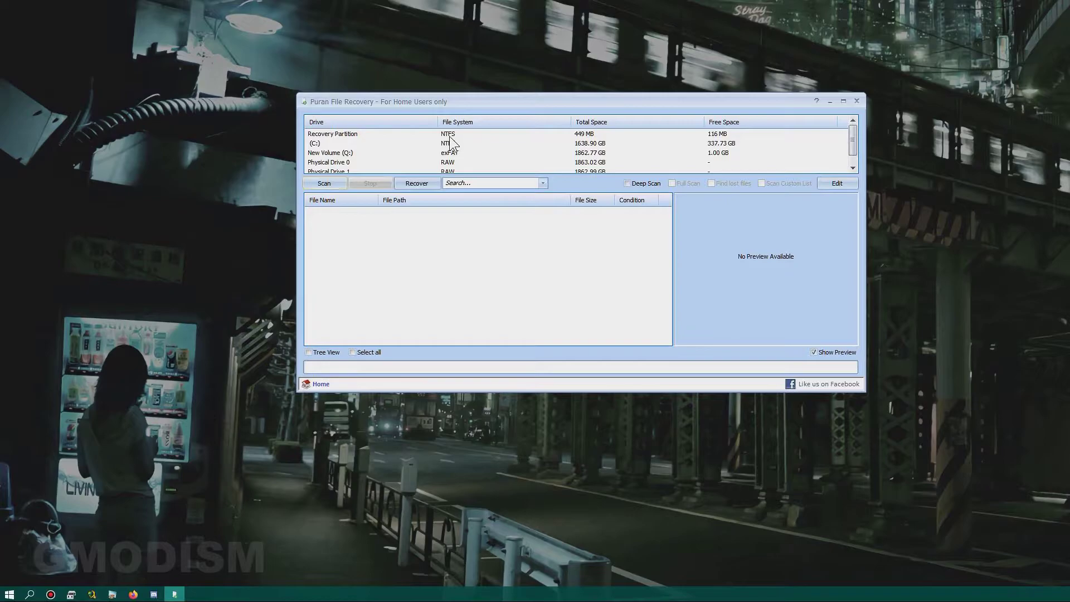
{"action": "left_click", "coordinate": [445, 161]}
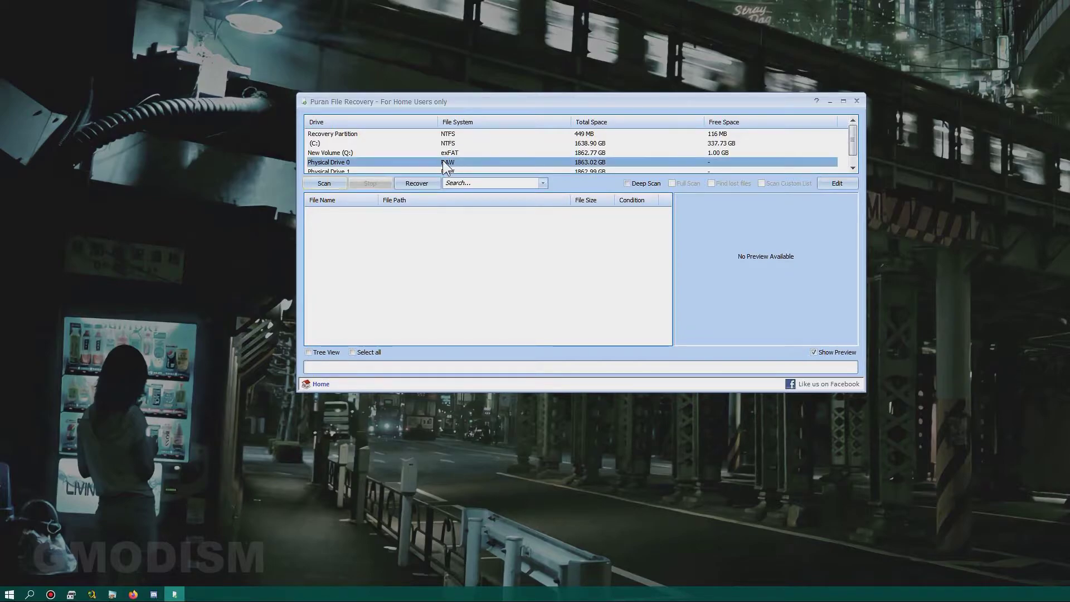
{"action": "scroll", "coordinate": [429, 159], "scroll_direction": "down", "scroll_amount": 1}
{"action": "left_click", "coordinate": [410, 161]}
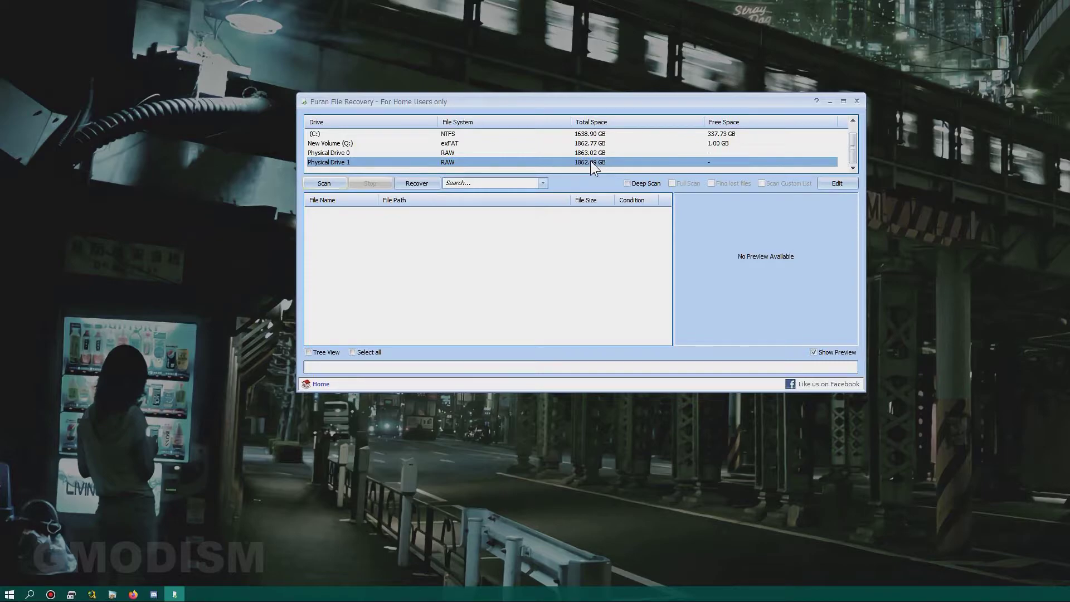
{"action": "left_click", "coordinate": [343, 144]}
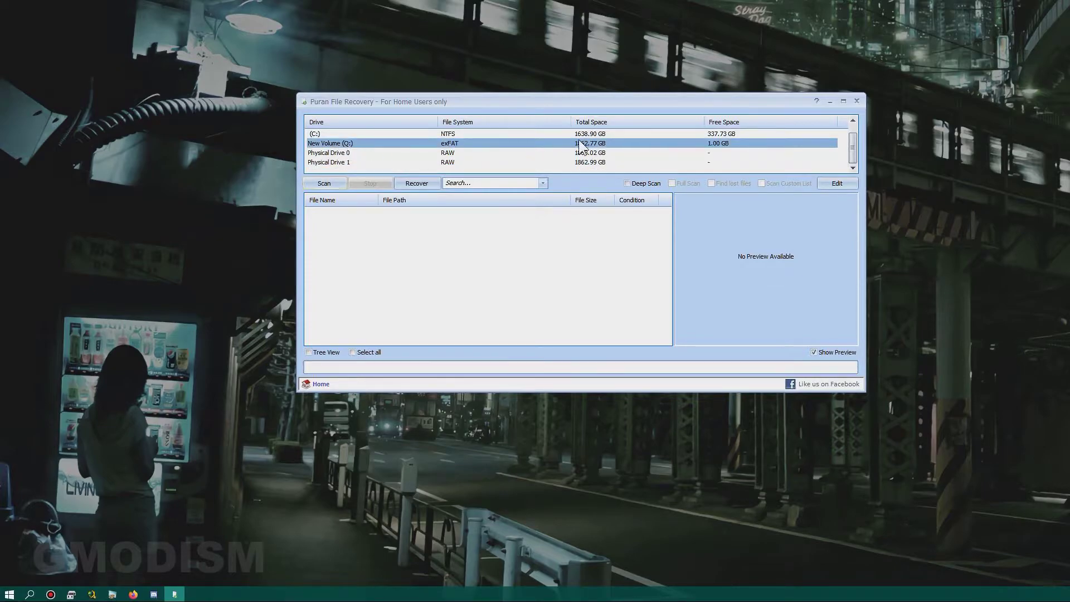
{"action": "left_click", "coordinate": [600, 162]}
{"action": "left_click", "coordinate": [544, 144]}
- Quick-scan New Volume (Q:), finding no deleted files, then enable Full Scan and choose Physical Drive 1
{"action": "left_click", "coordinate": [627, 183]}
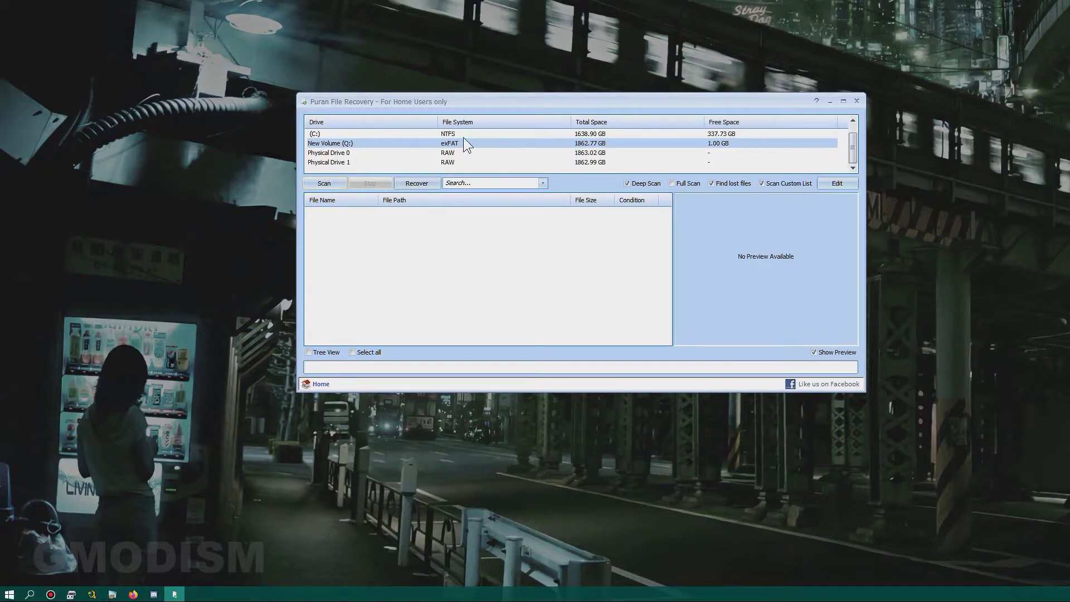
{"action": "left_click", "coordinate": [628, 183]}
{"action": "left_click", "coordinate": [432, 143]}
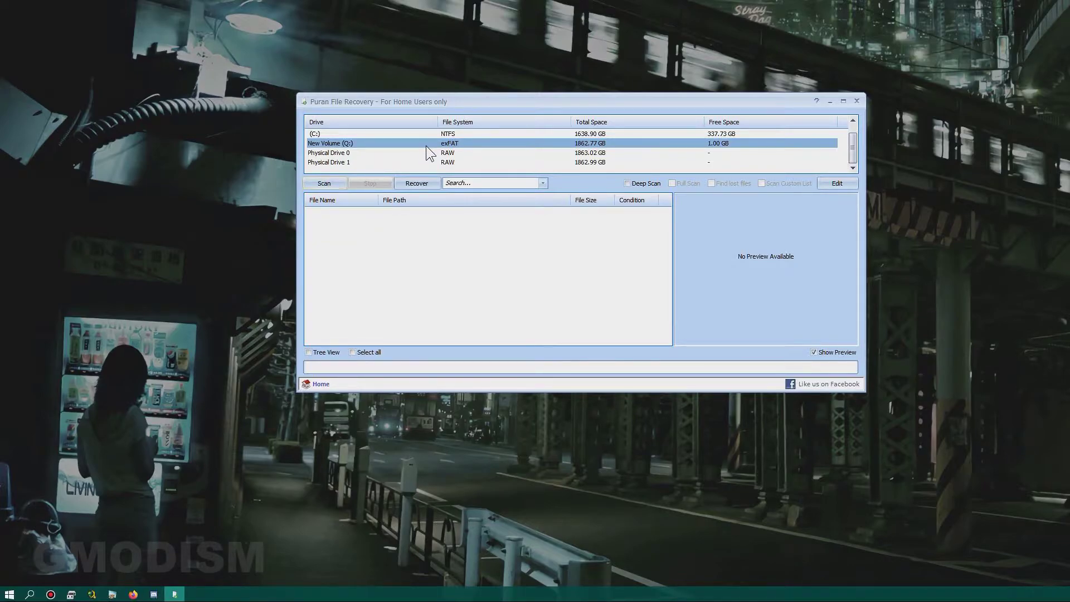
{"action": "left_click", "coordinate": [327, 182]}
{"action": "left_click", "coordinate": [777, 239]}
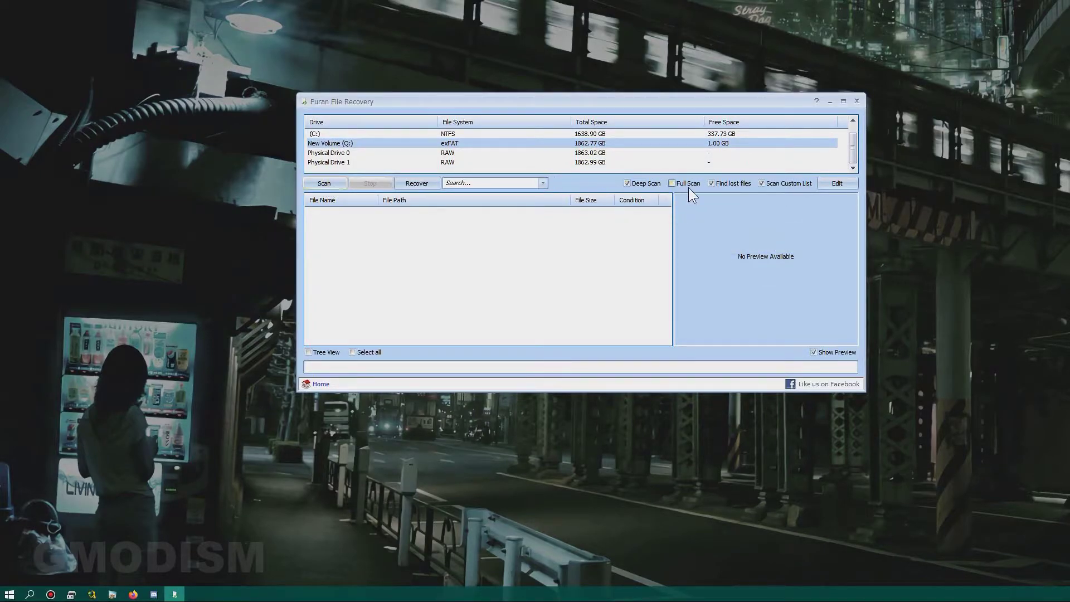
{"action": "left_click", "coordinate": [672, 183]}
{"action": "left_click", "coordinate": [337, 162]}
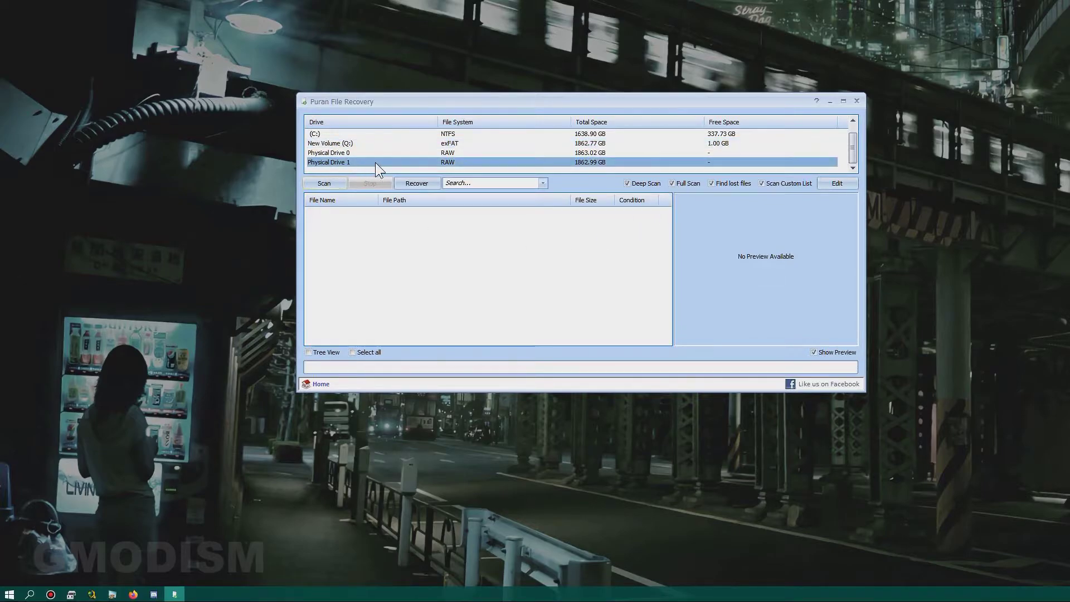
{"action": "left_click", "coordinate": [72, 596]}
{"action": "left_click_drag", "start_coordinate": [477, 144], "coordinate": [252, 136]}
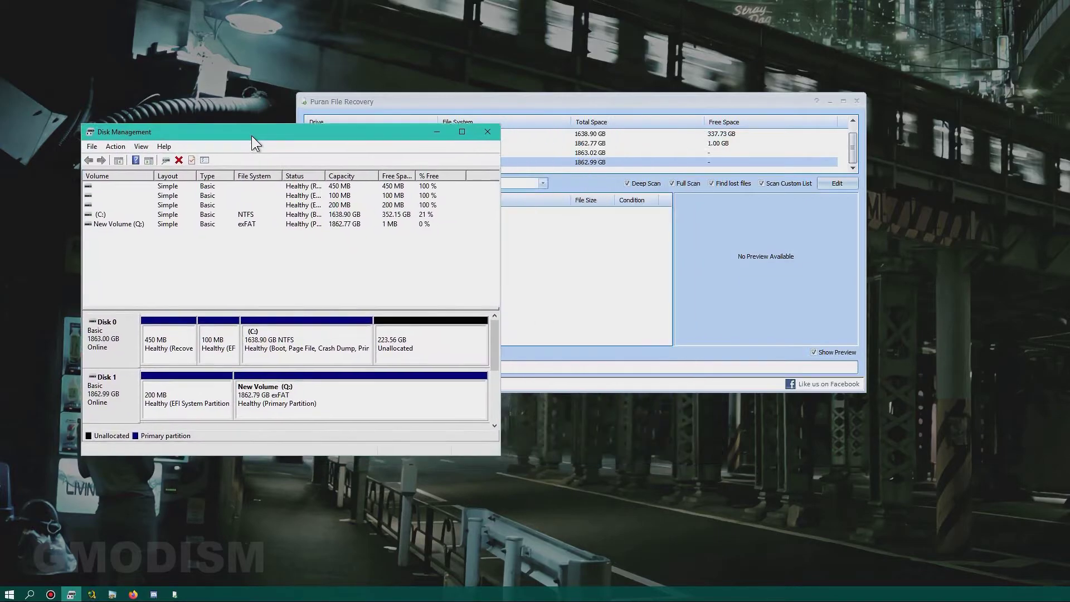
{"action": "left_click", "coordinate": [107, 214]}
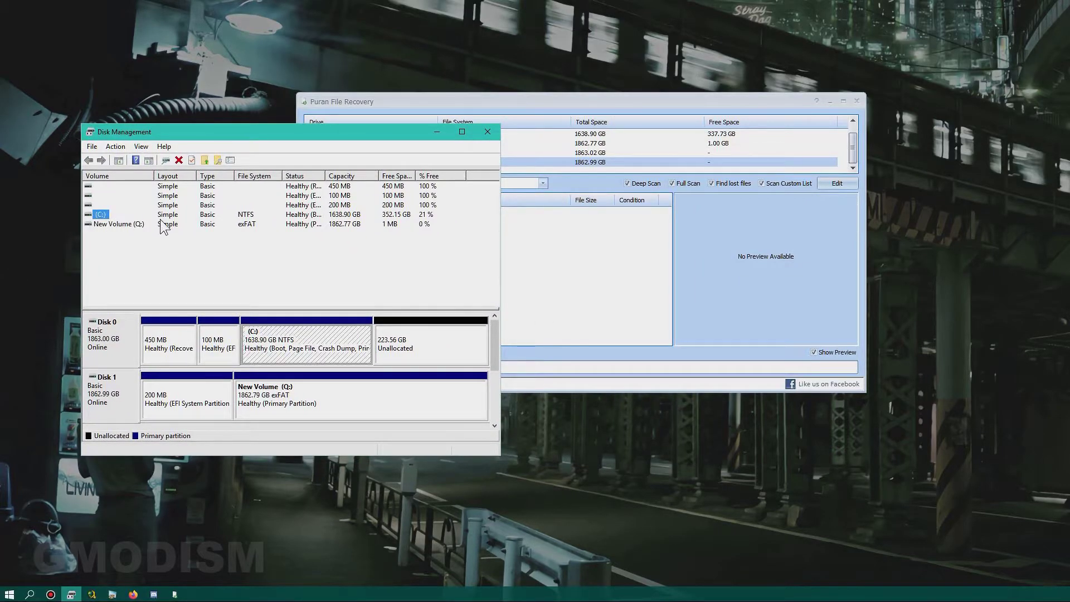
{"action": "left_click", "coordinate": [112, 342]}
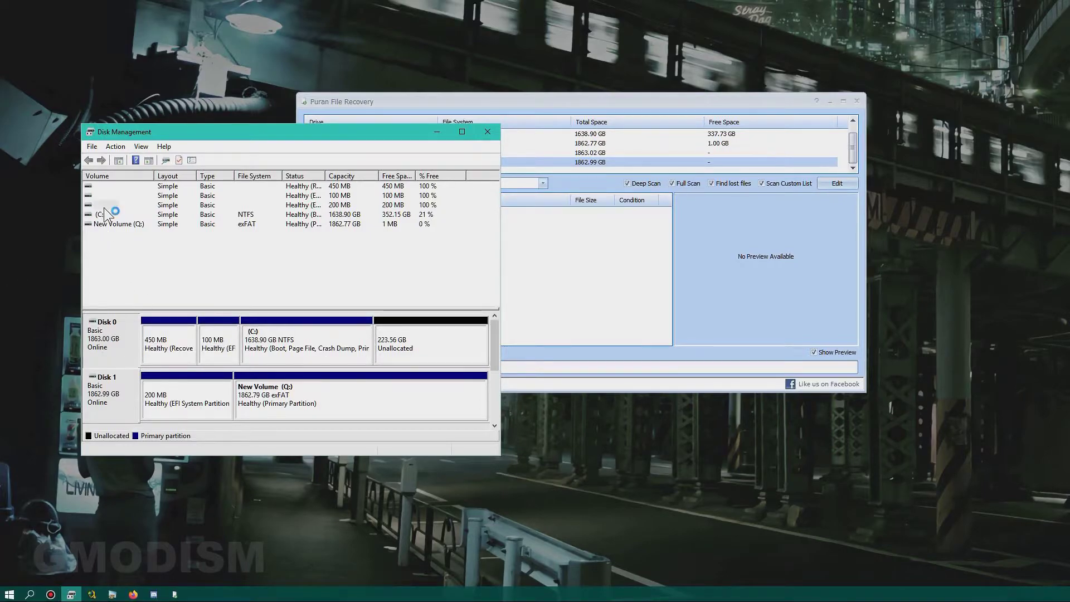
{"action": "left_click", "coordinate": [780, 222]}
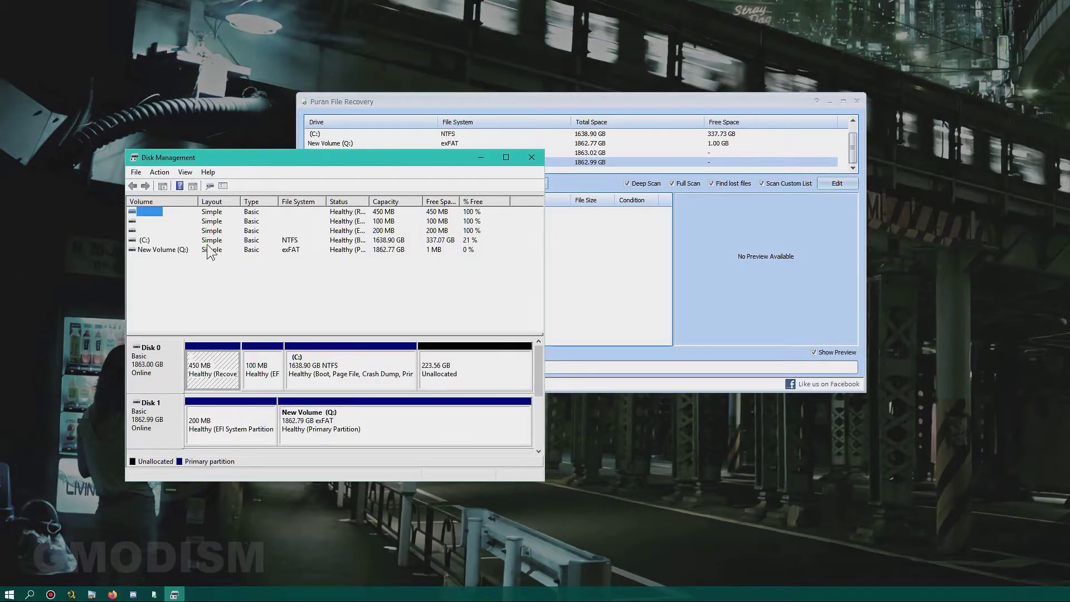
{"action": "left_click", "coordinate": [145, 241]}
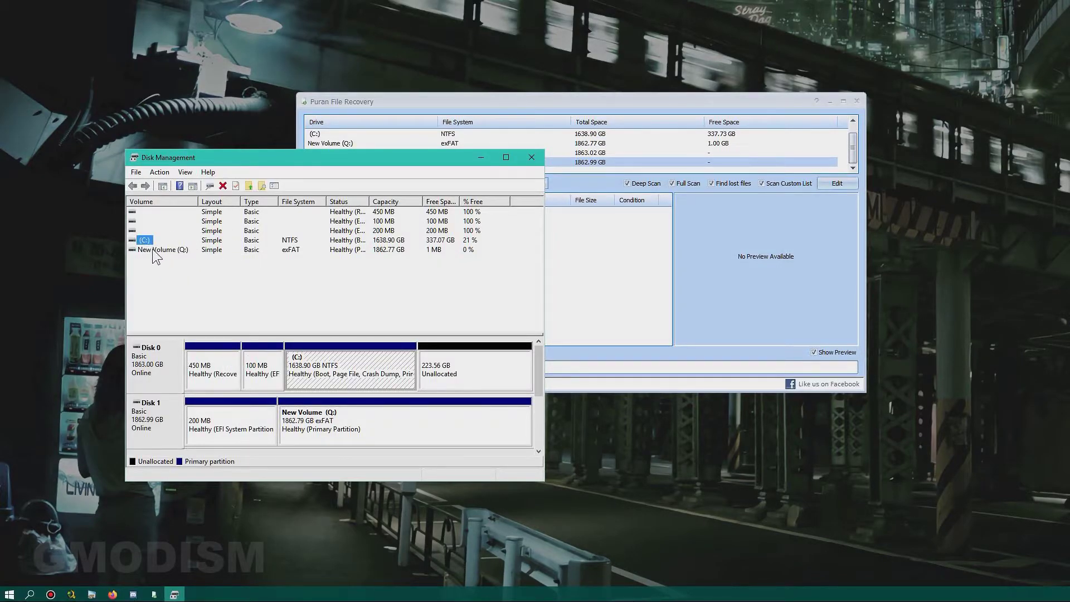
{"action": "left_click", "coordinate": [152, 249]}
{"action": "left_click", "coordinate": [160, 425]}
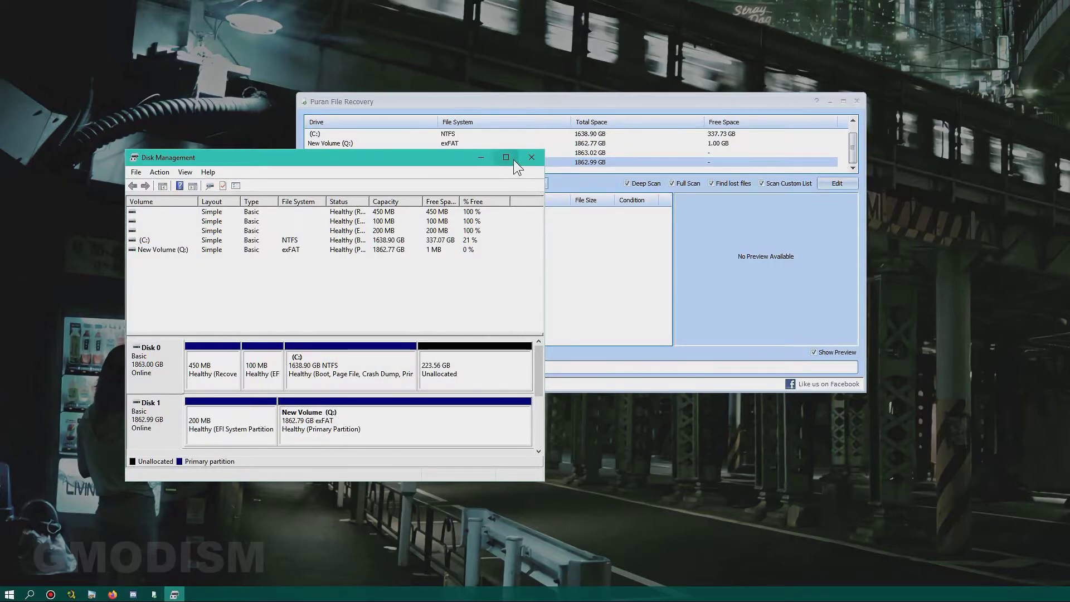
{"action": "left_click", "coordinate": [483, 157]}
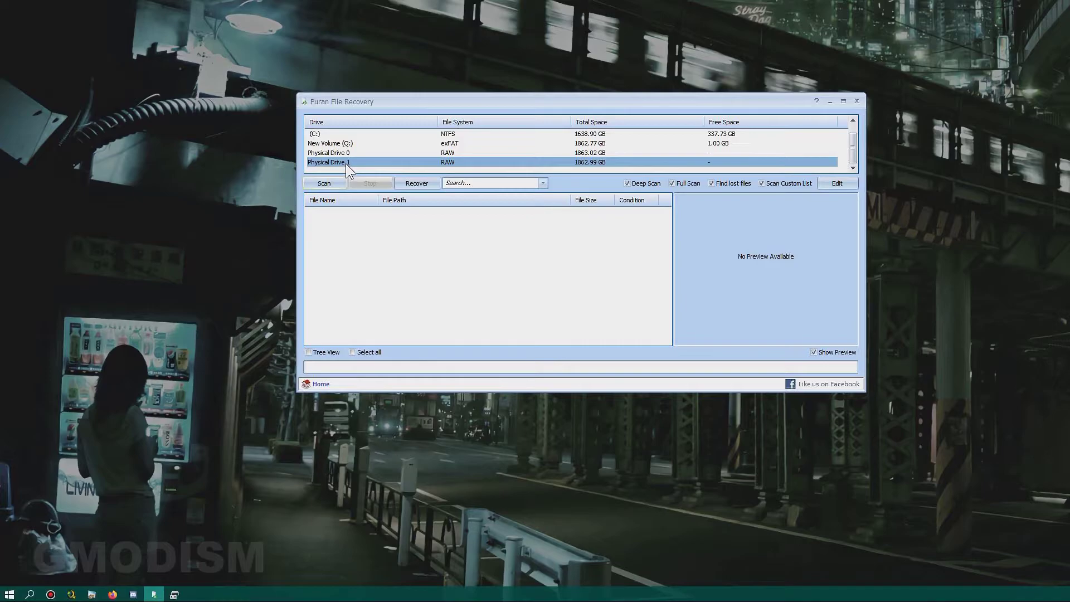
- Scan Physical Drive 1 for lost files, then close Puran Utilities
{"action": "left_click", "coordinate": [327, 184]}
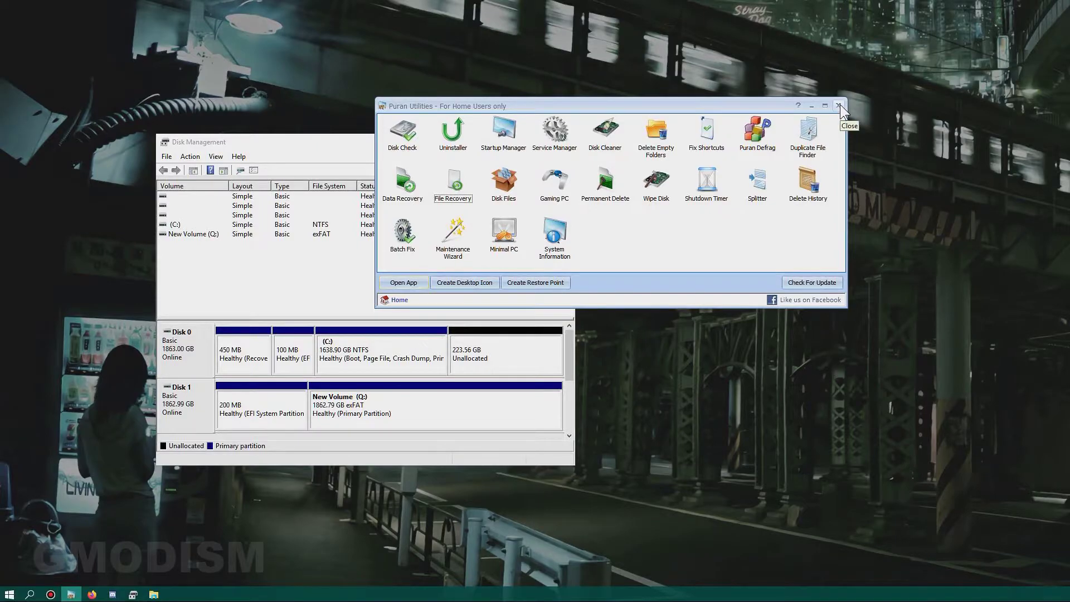
{"action": "left_click", "coordinate": [838, 106]}
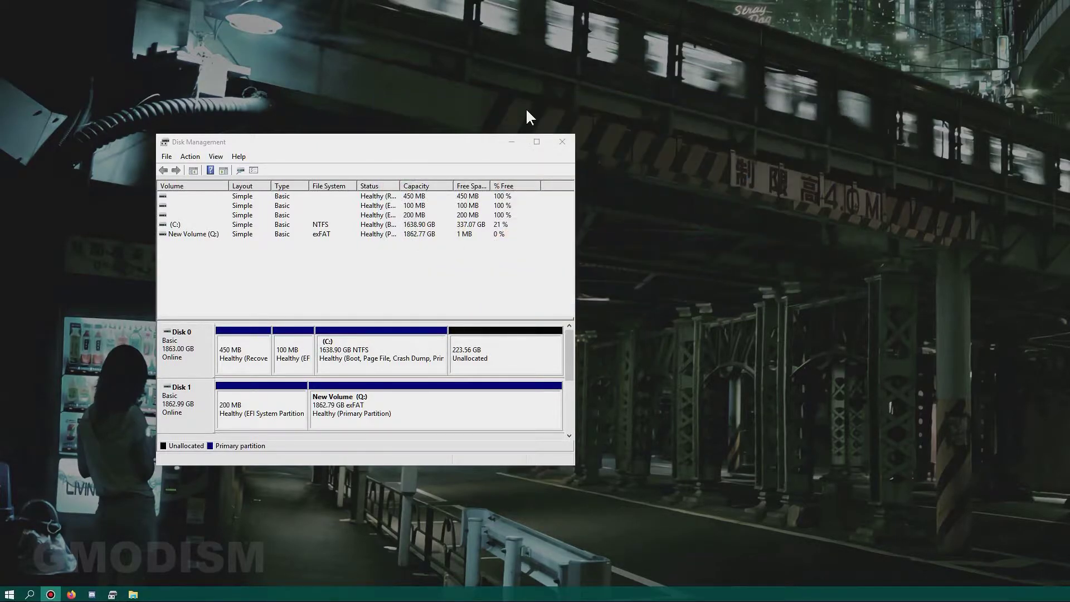
{"action": "left_click_drag", "start_coordinate": [369, 141], "coordinate": [491, 98]}
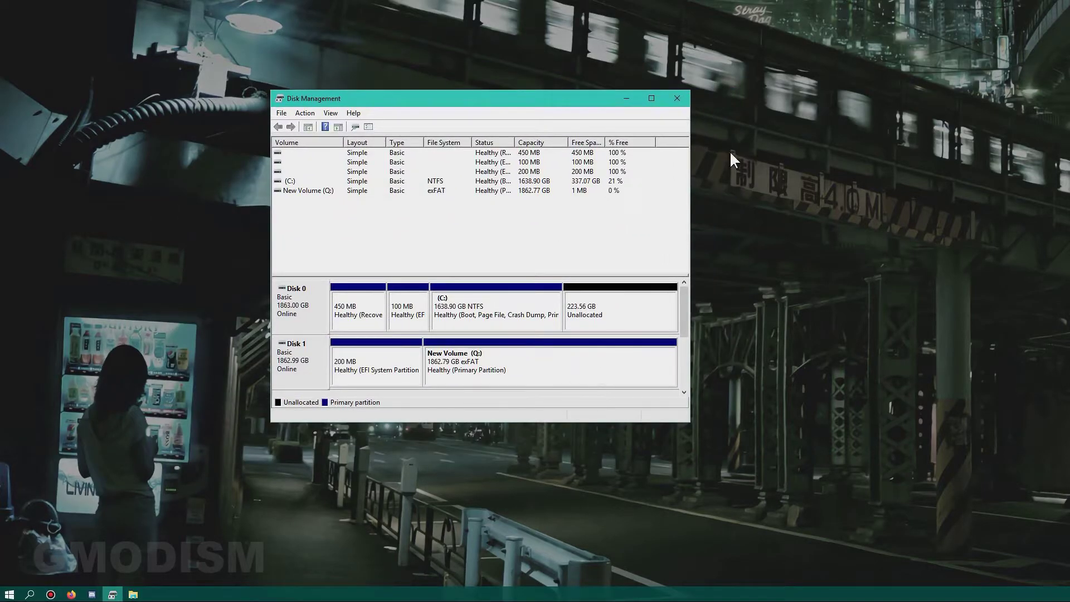
{"action": "left_click_drag", "start_coordinate": [572, 98], "coordinate": [665, 107]}
{"action": "left_click", "coordinate": [459, 382]}
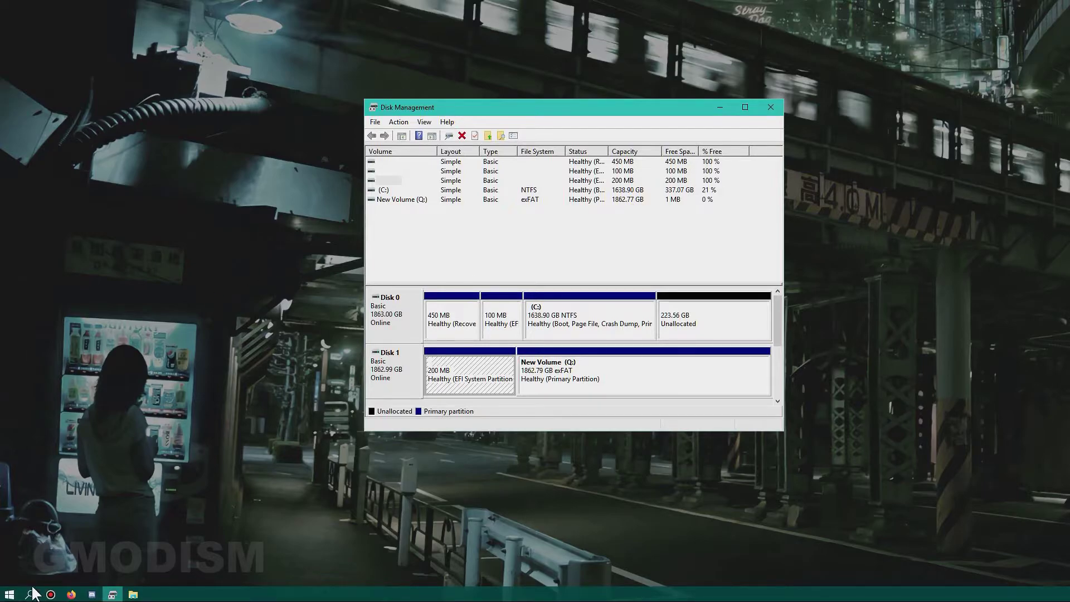
{"action": "right_click", "coordinate": [8, 597]}
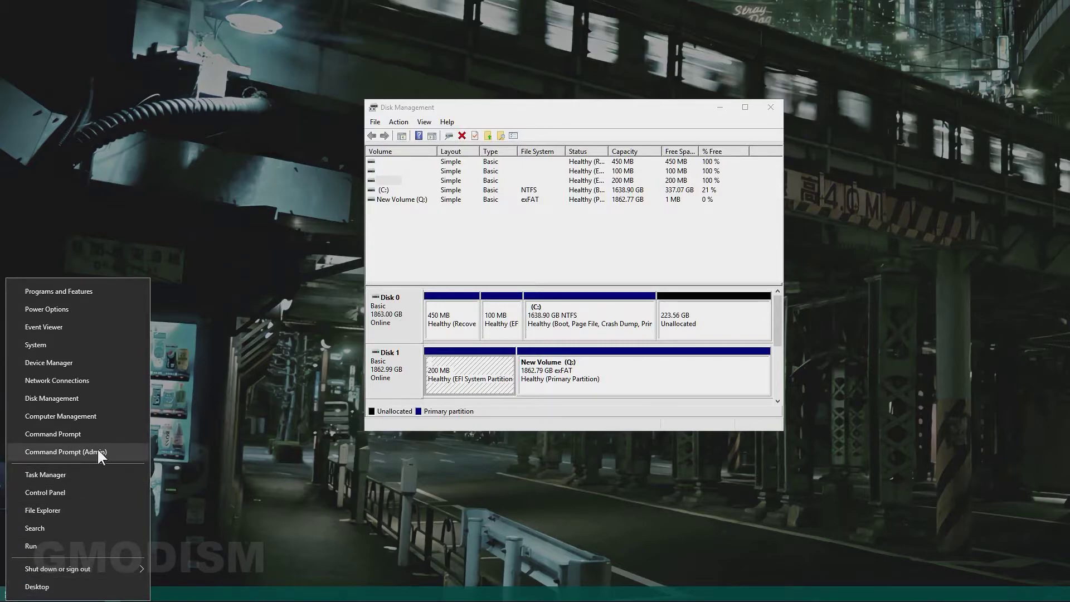
- Open an administrator Command Prompt and place it beside Disk Management
{"action": "left_click", "coordinate": [64, 449]}
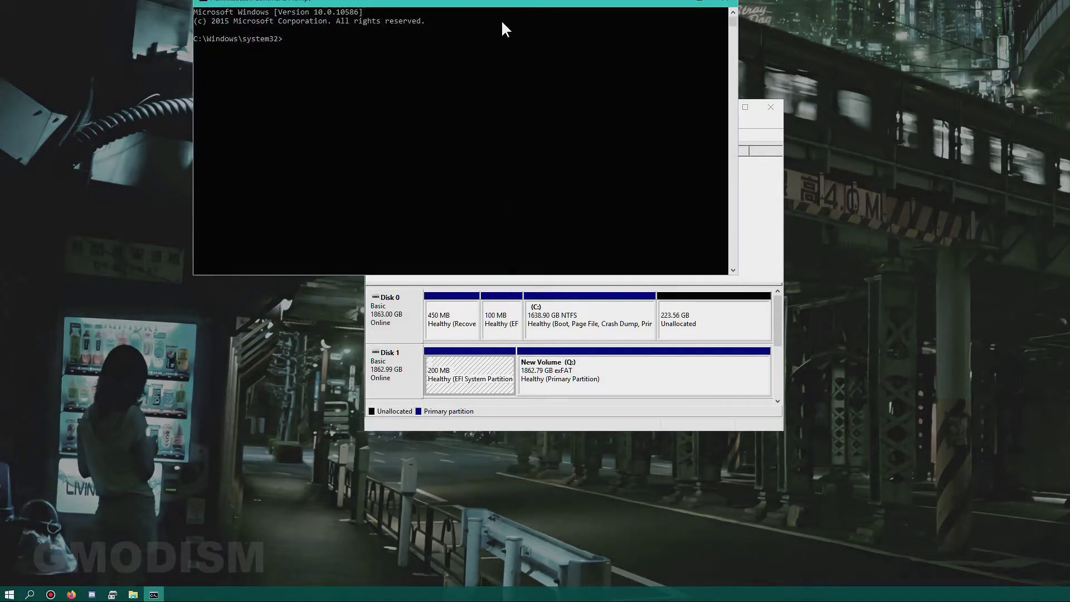
{"action": "left_click_drag", "start_coordinate": [501, 4], "coordinate": [622, 147]}
{"action": "left_click_drag", "start_coordinate": [617, 104], "coordinate": [266, 39]}
{"action": "left_click_drag", "start_coordinate": [574, 146], "coordinate": [720, 140]}
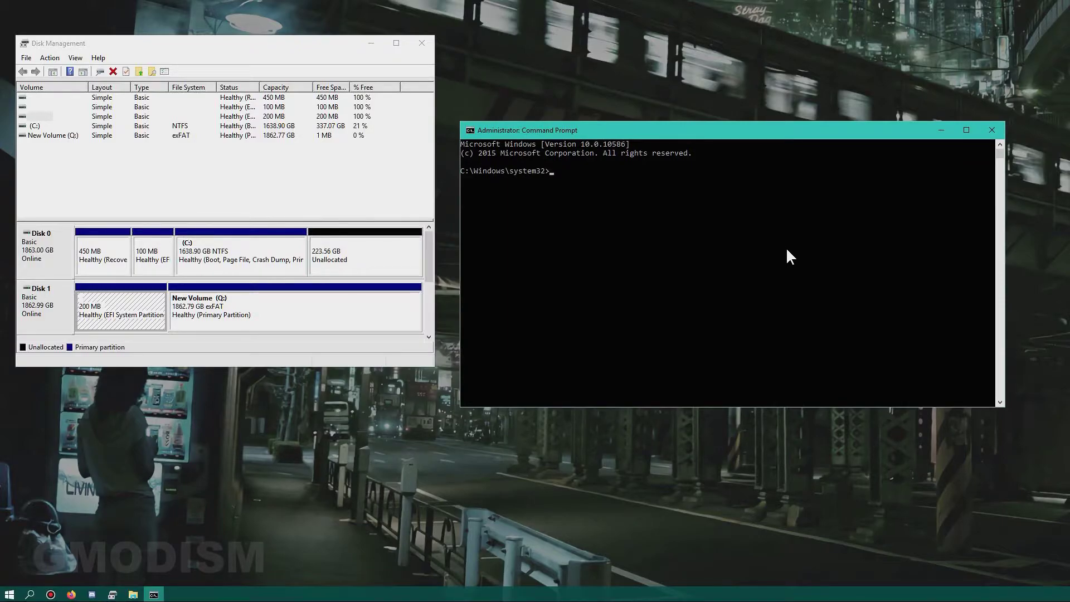
- Start DiskPart in the console and enter 'list disk'
{"action": "type", "text": "diskpart"}
{"action": "key", "text": "Return"}
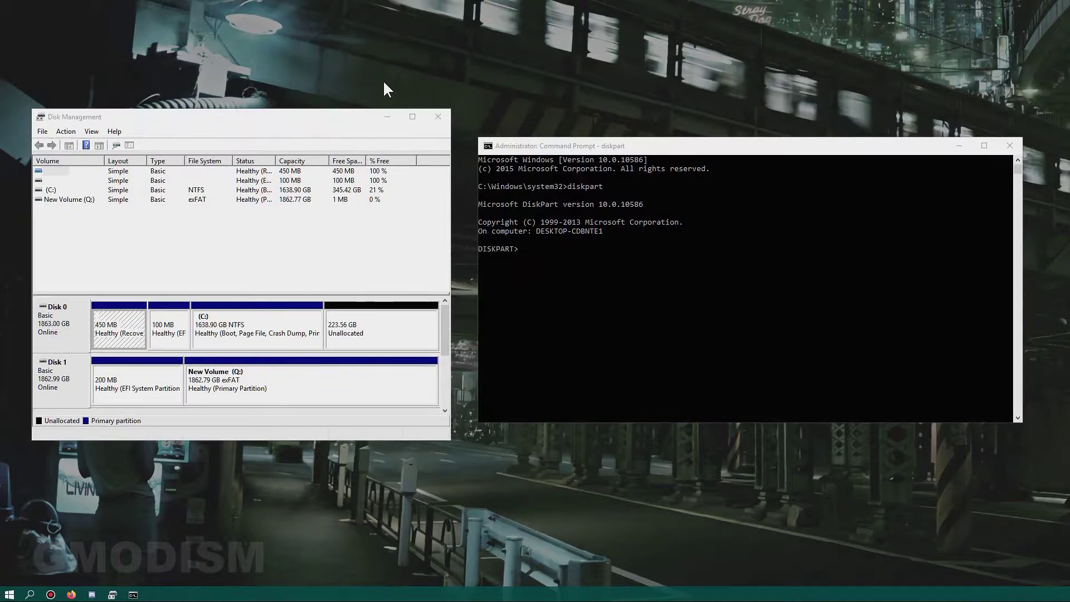
{"action": "left_click", "coordinate": [651, 276]}
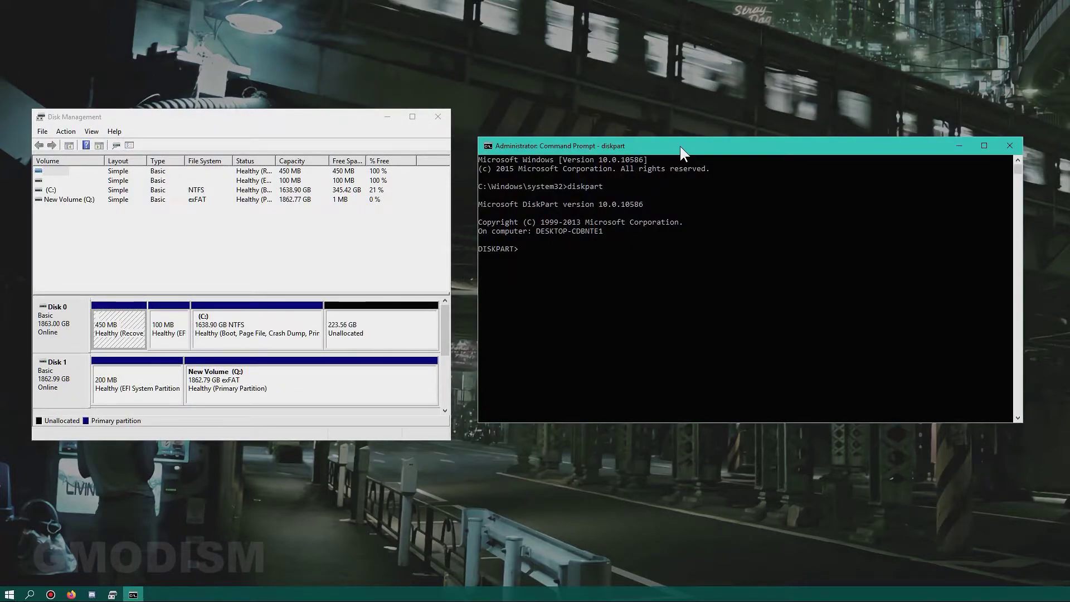
{"action": "mouse_move", "coordinate": [680, 146]}
{"action": "left_mouse_down"}
{"action": "mouse_move", "coordinate": [671, 149]}
{"action": "mouse_move", "coordinate": [679, 143]}
{"action": "left_mouse_up"}
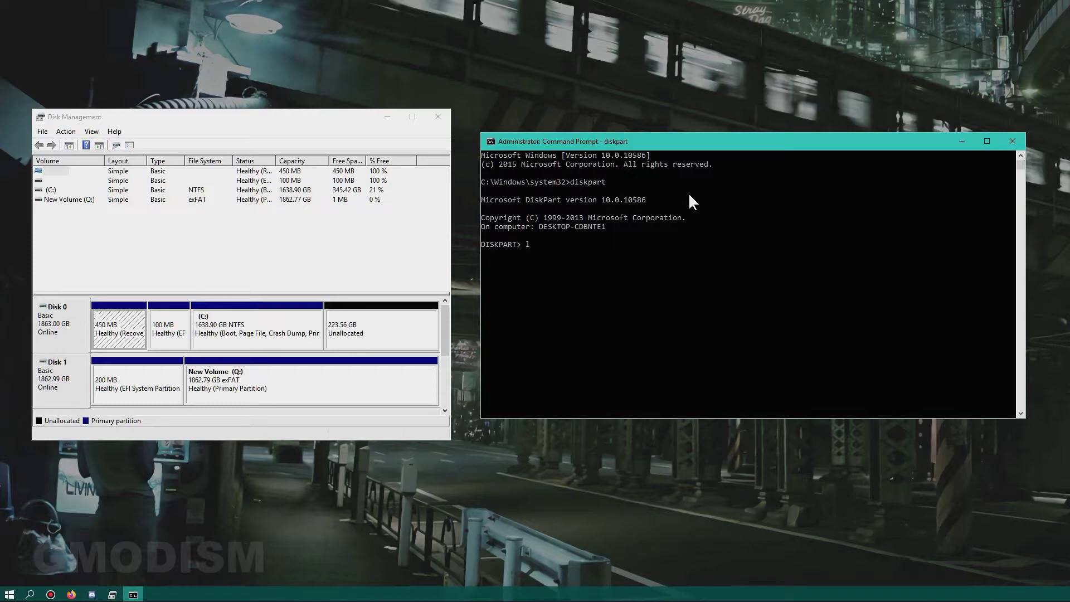
{"action": "type", "text": "list disk"}
- List the disks, compare with Disk Management, and select disk 1 in DiskPart
{"action": "key", "text": "Return"}
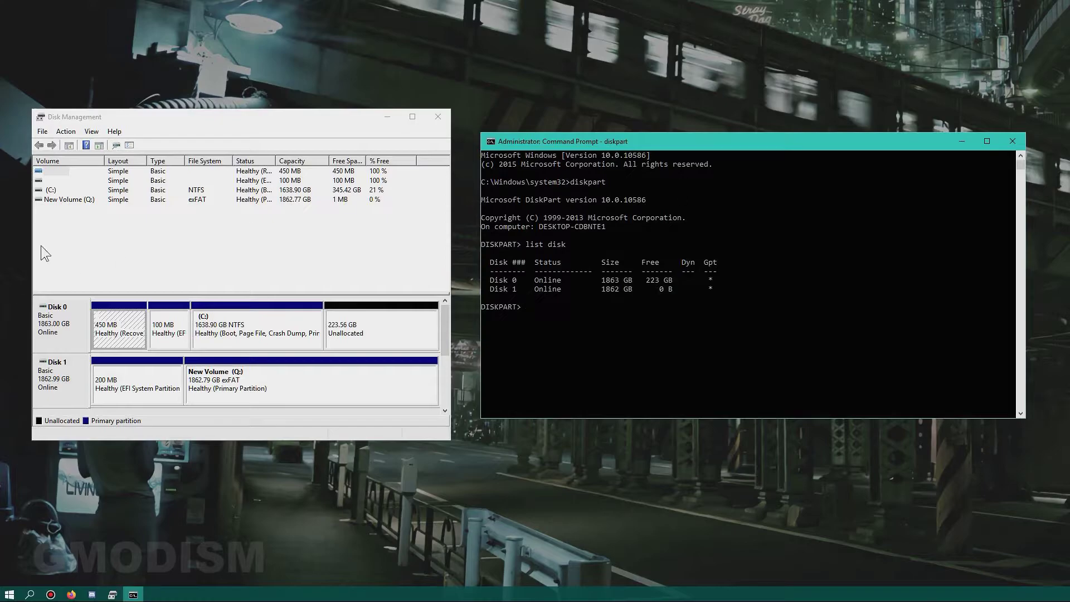
{"action": "left_click", "coordinate": [62, 389]}
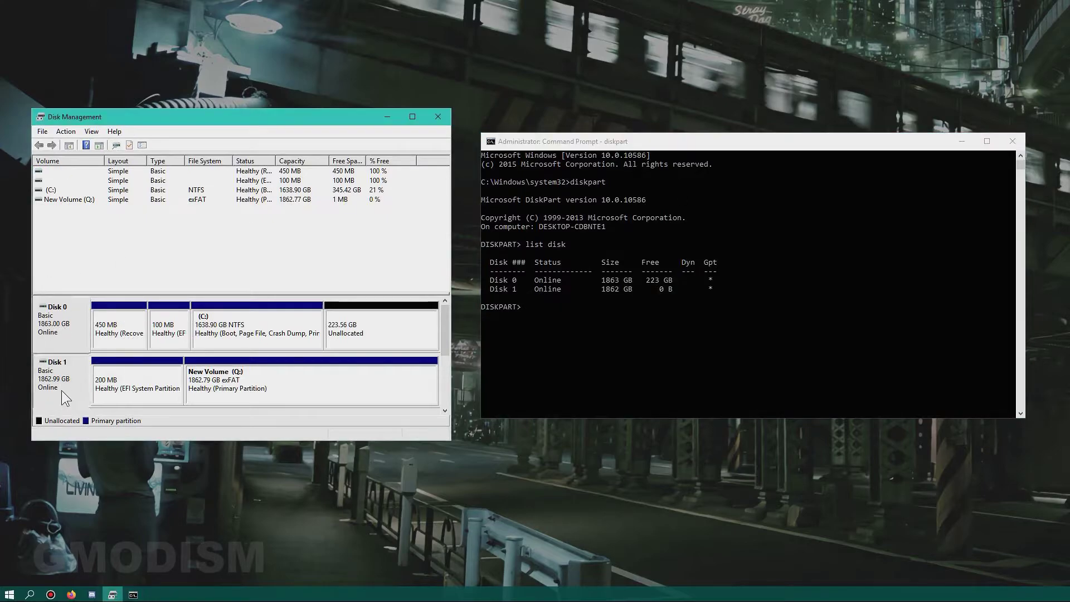
{"action": "left_click", "coordinate": [623, 358]}
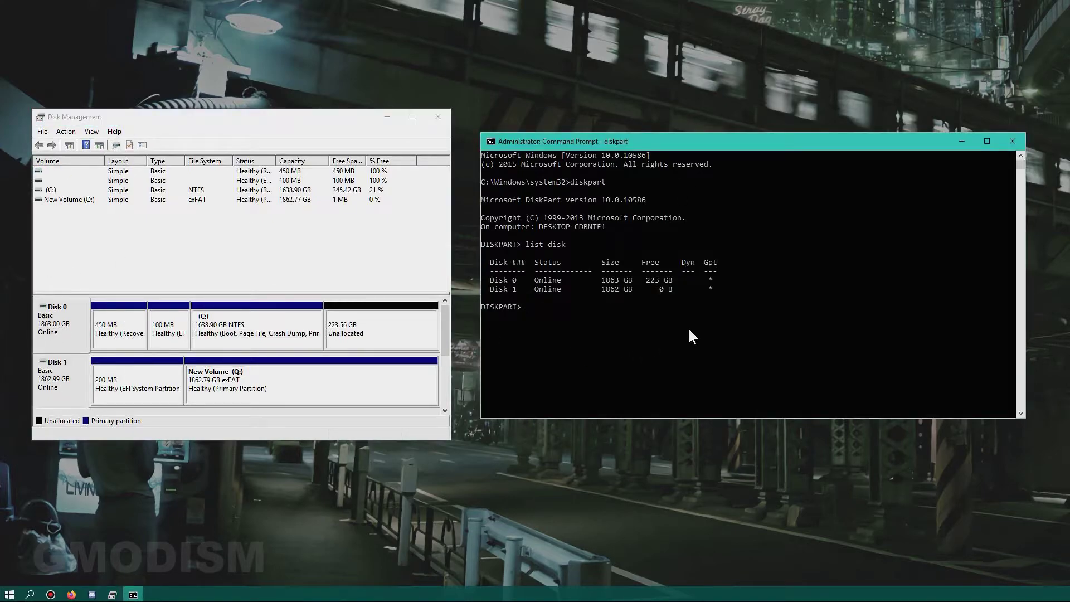
{"action": "type", "text": "select disk 1"}
{"action": "key", "text": "Return"}
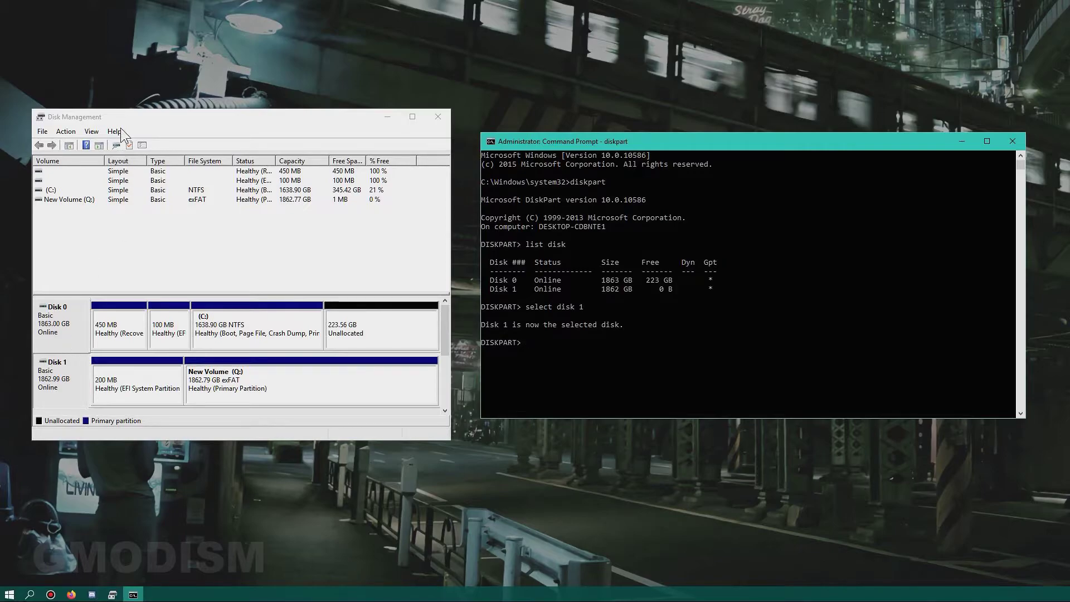
- Run 'list partition' to show Disk 1's 200 MB System and 1862 GB Primary partitions
{"action": "left_click", "coordinate": [137, 117]}
{"action": "left_click_drag", "start_coordinate": [137, 117], "coordinate": [117, 115]}
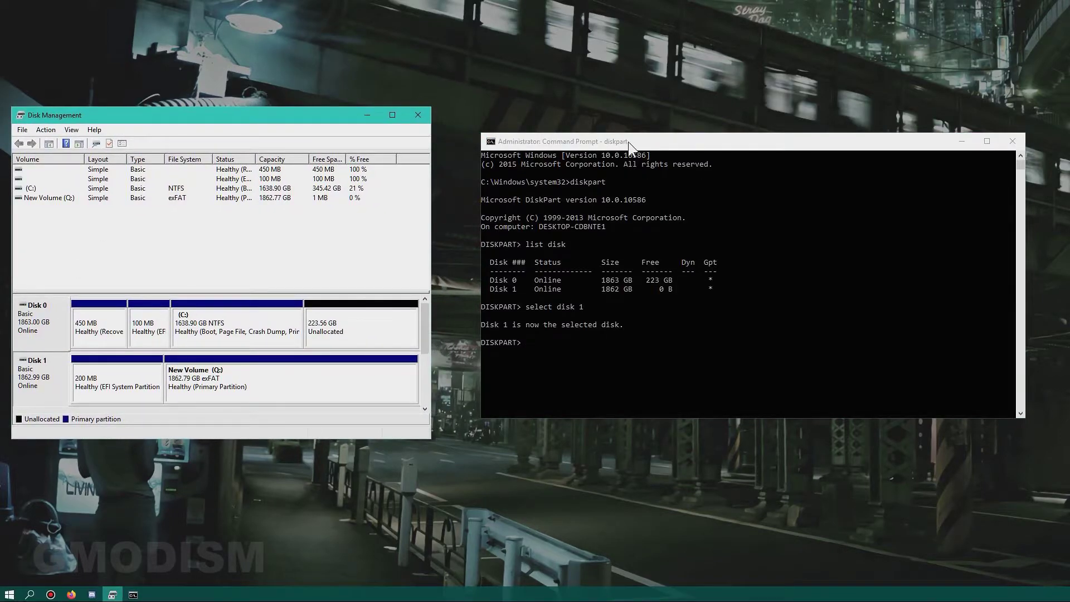
{"action": "left_click_drag", "start_coordinate": [628, 141], "coordinate": [626, 142]}
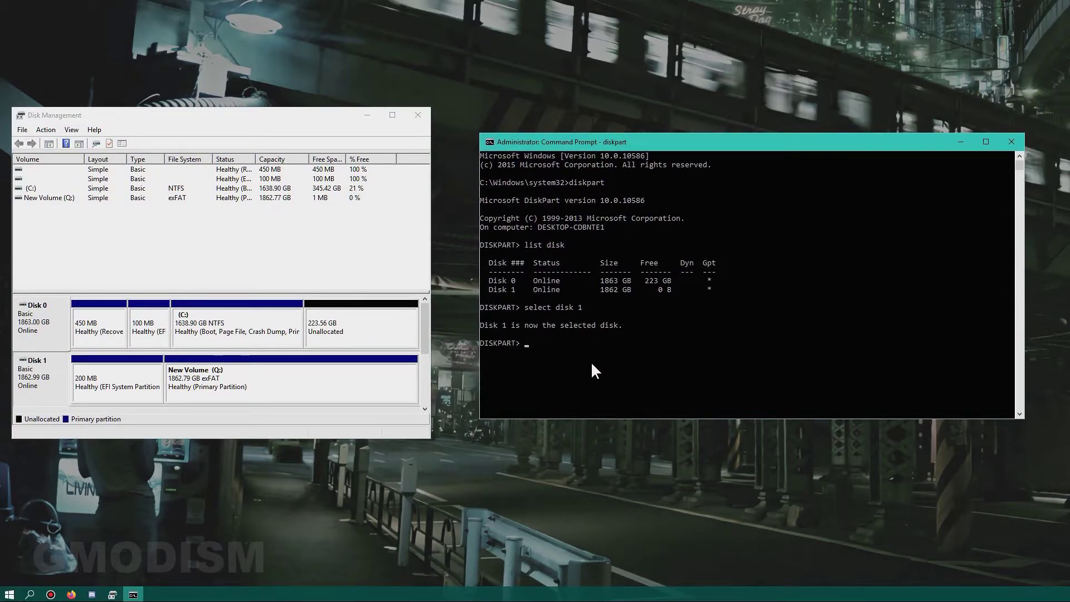
{"action": "type", "text": "list partition"}
{"action": "key", "text": "Return"}
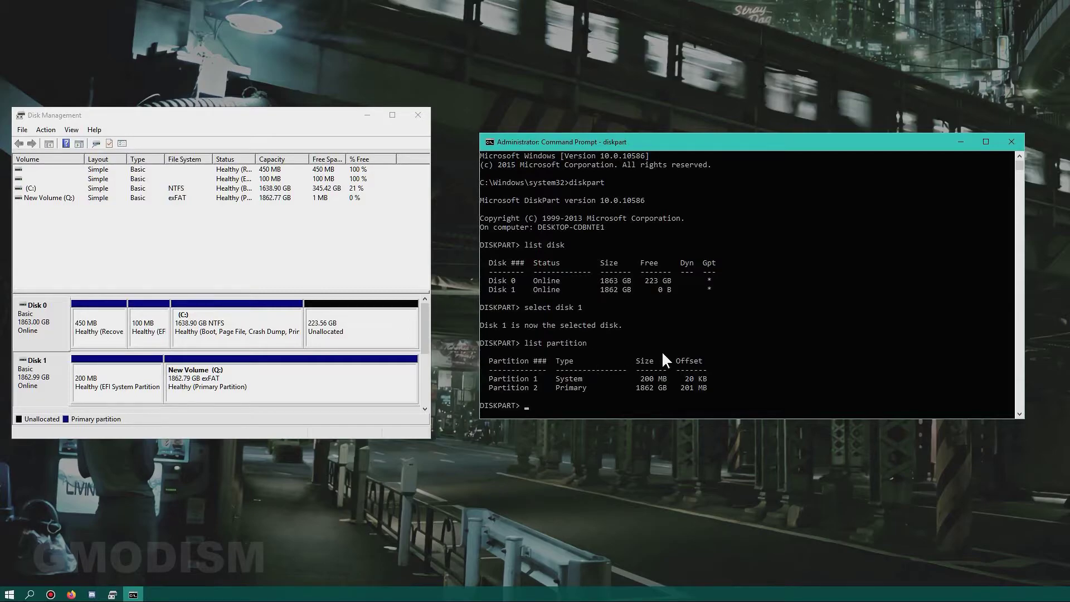
{"action": "scroll", "coordinate": [729, 342], "scroll_direction": "down", "scroll_amount": 4}
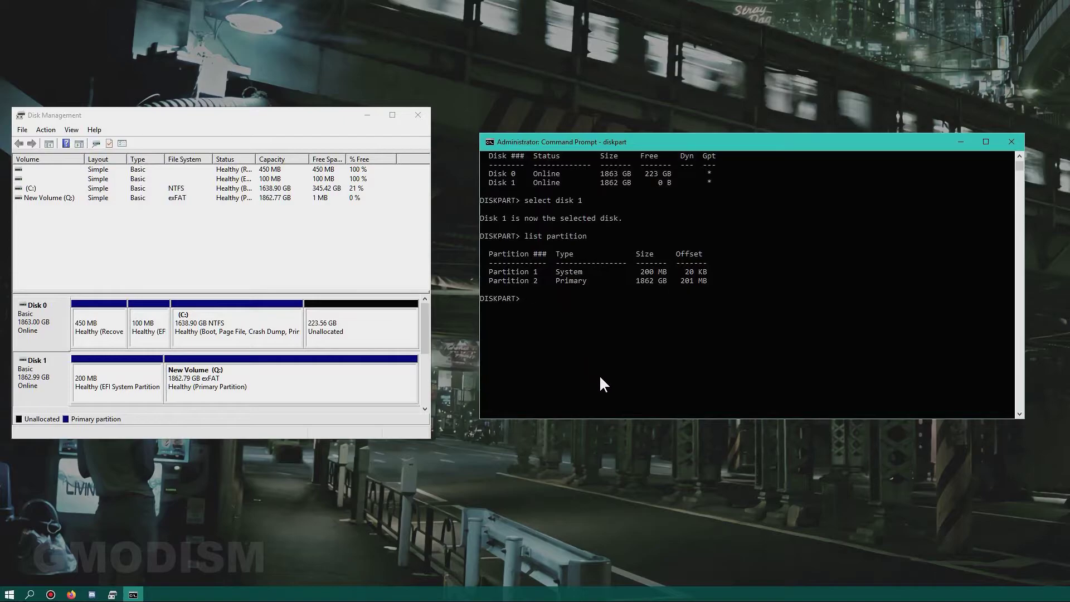
{"action": "type", "text": "select partition 1"}
- Select partition 1 and delete it with 'delete override'
{"action": "key", "text": "Return"}
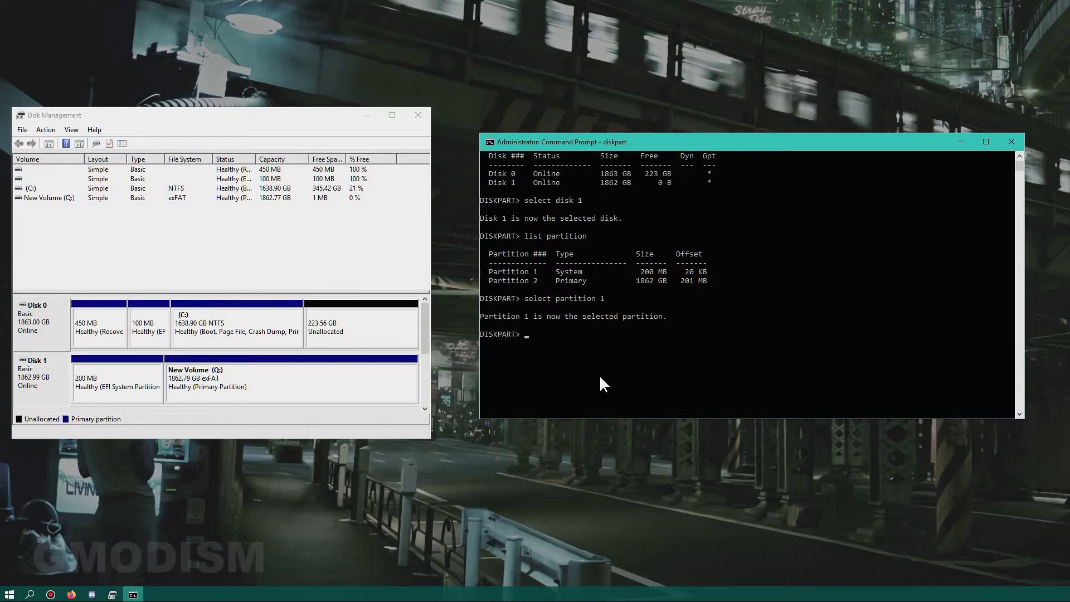
{"action": "type", "text": "delete override"}
{"action": "key", "text": "Return"}
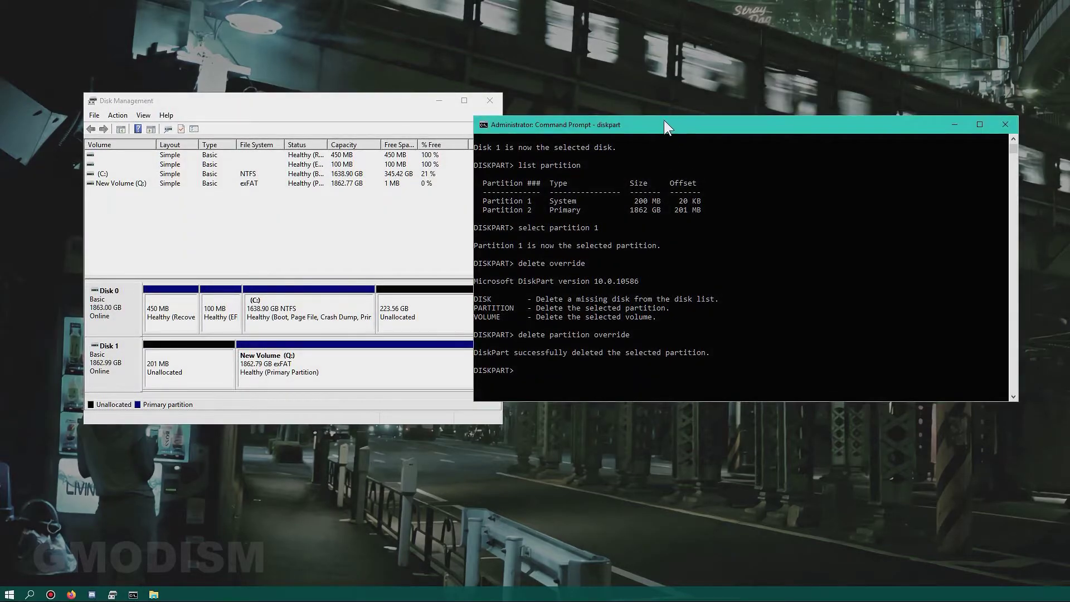
- Review the delete command in the console and confirm 201 MB unallocated in Disk Management
{"action": "left_click_drag", "start_coordinate": [663, 119], "coordinate": [649, 116]}
{"action": "left_click", "coordinate": [527, 366]}
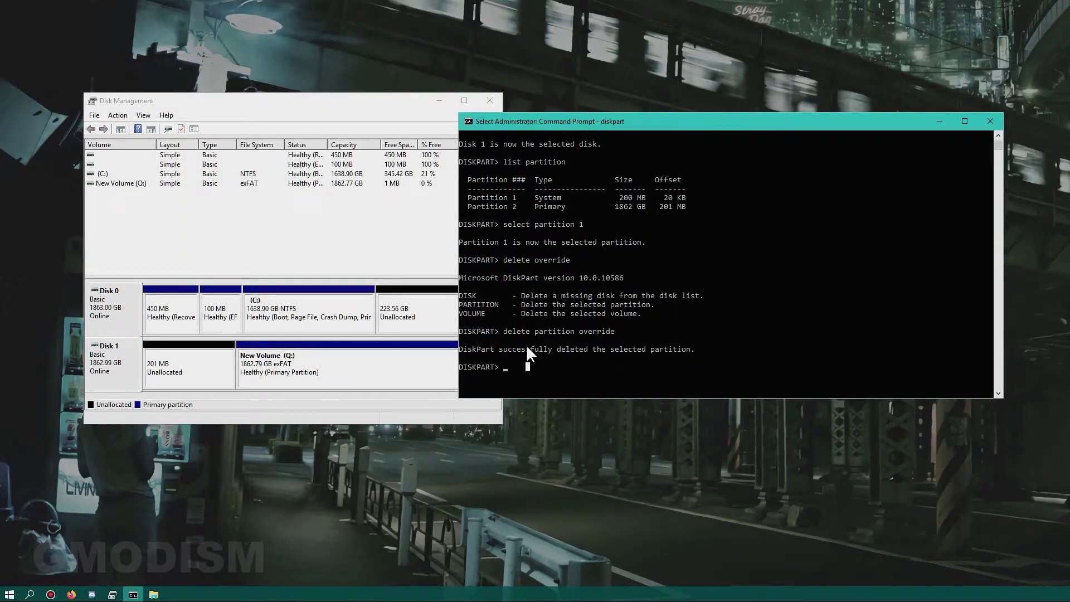
{"action": "left_click", "coordinate": [503, 330]}
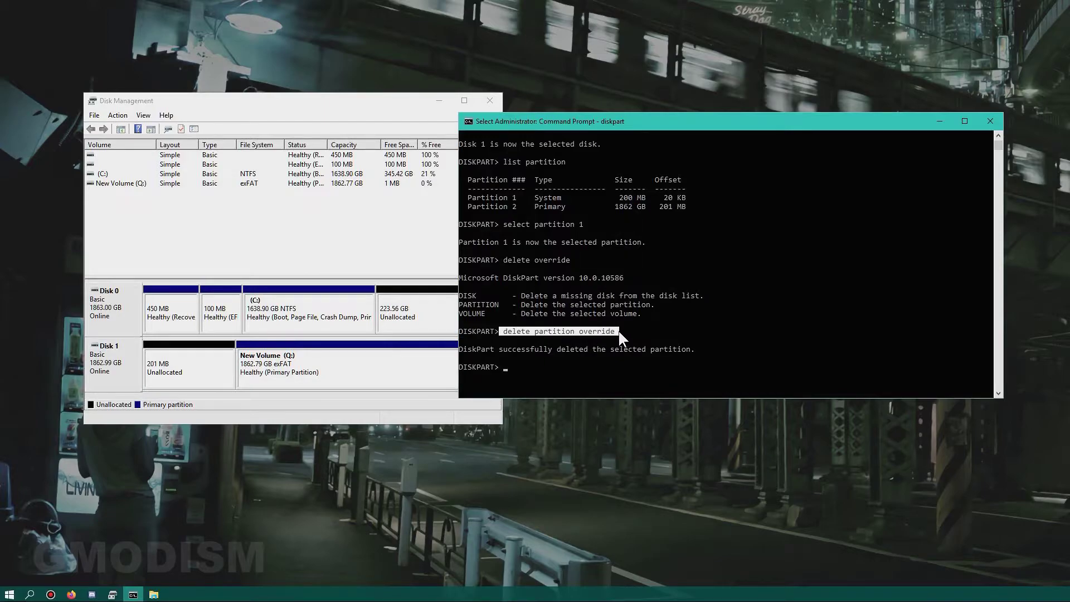
{"action": "left_click", "coordinate": [634, 384]}
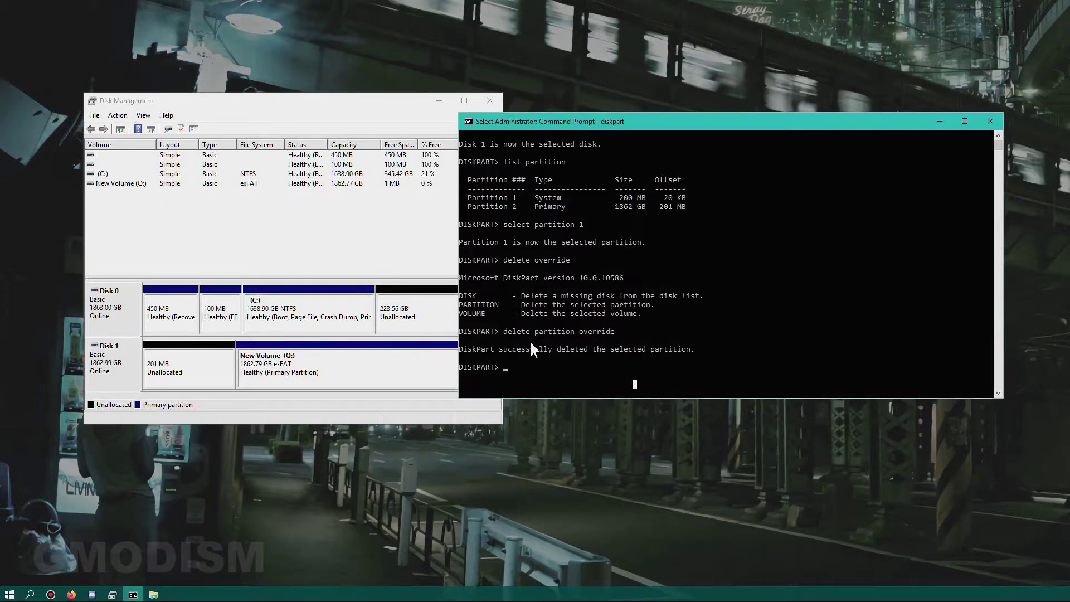
{"action": "left_click_drag", "start_coordinate": [506, 330], "coordinate": [614, 339]}
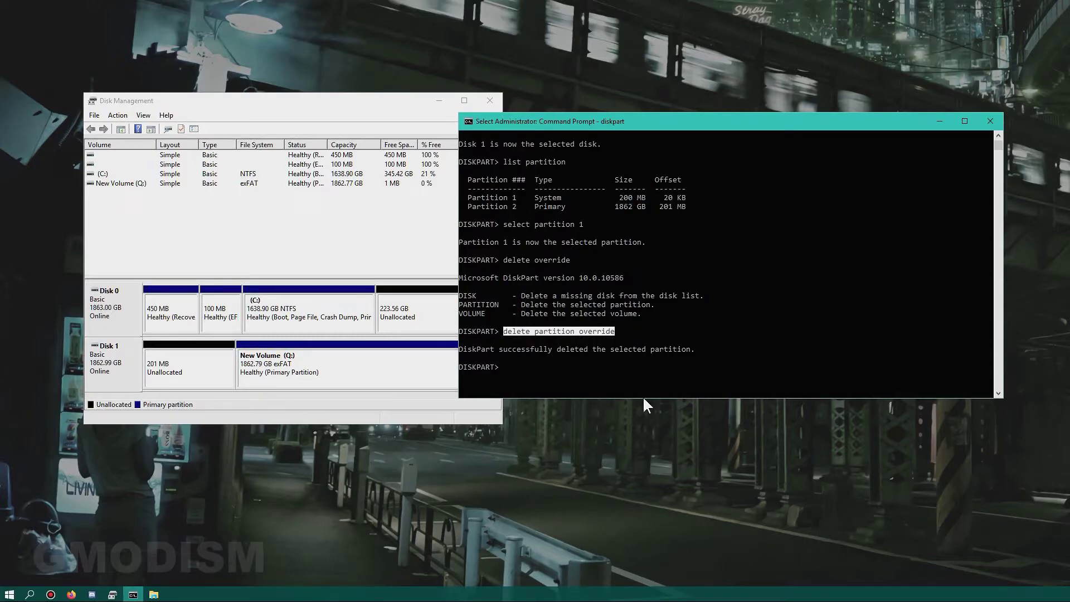
{"action": "left_click", "coordinate": [596, 354]}
{"action": "mouse_move", "coordinate": [380, 98]}
{"action": "left_mouse_down"}
{"action": "mouse_move", "coordinate": [390, 83]}
{"action": "mouse_move", "coordinate": [368, 106]}
{"action": "left_mouse_up"}
{"action": "left_click", "coordinate": [144, 382]}
- Delete the New Volume (Q:) partition on Disk 1
{"action": "left_click", "coordinate": [292, 381]}
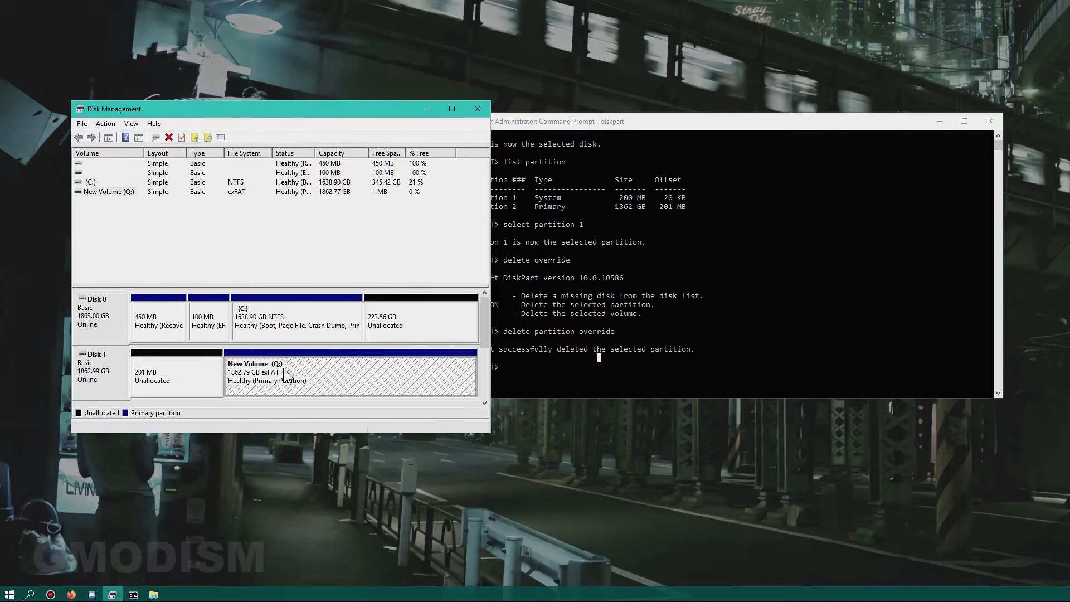
{"action": "left_click", "coordinate": [626, 372]}
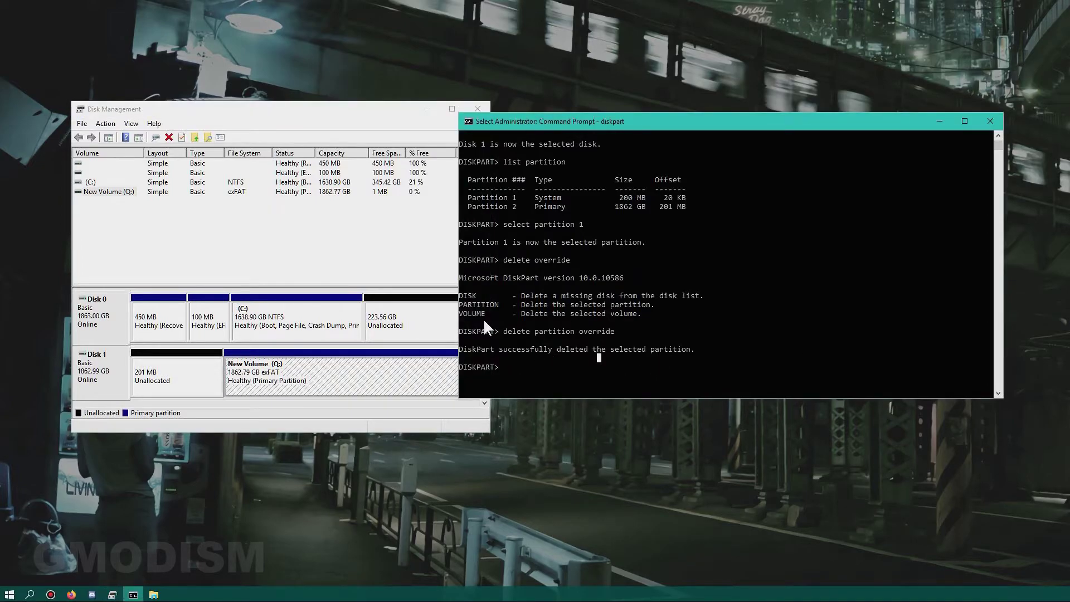
{"action": "left_click", "coordinate": [326, 369]}
{"action": "right_click", "coordinate": [339, 369]}
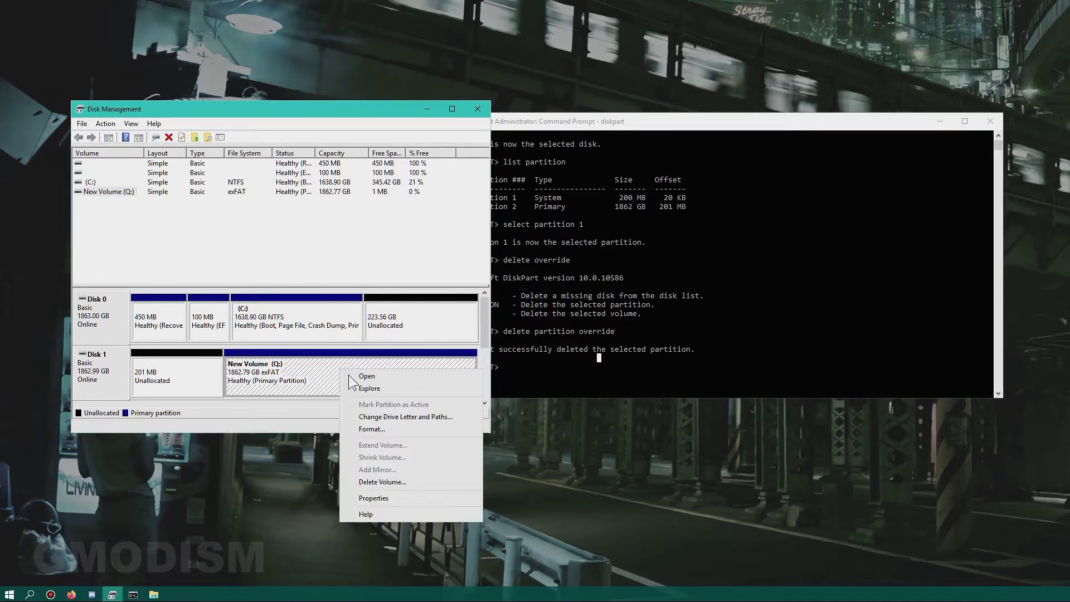
{"action": "left_click", "coordinate": [382, 482]}
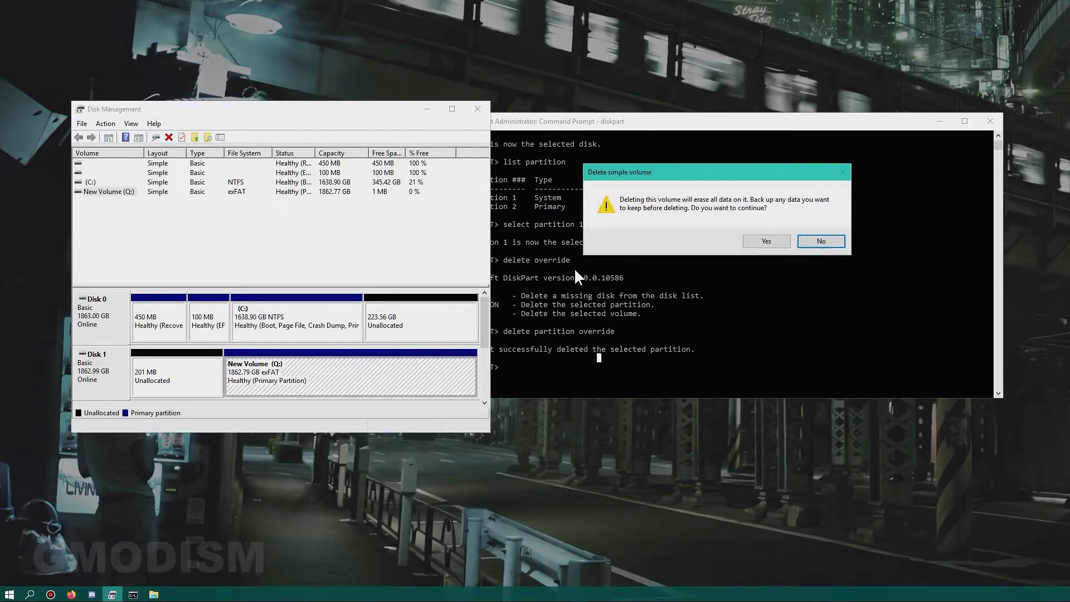
{"action": "left_click", "coordinate": [771, 245]}
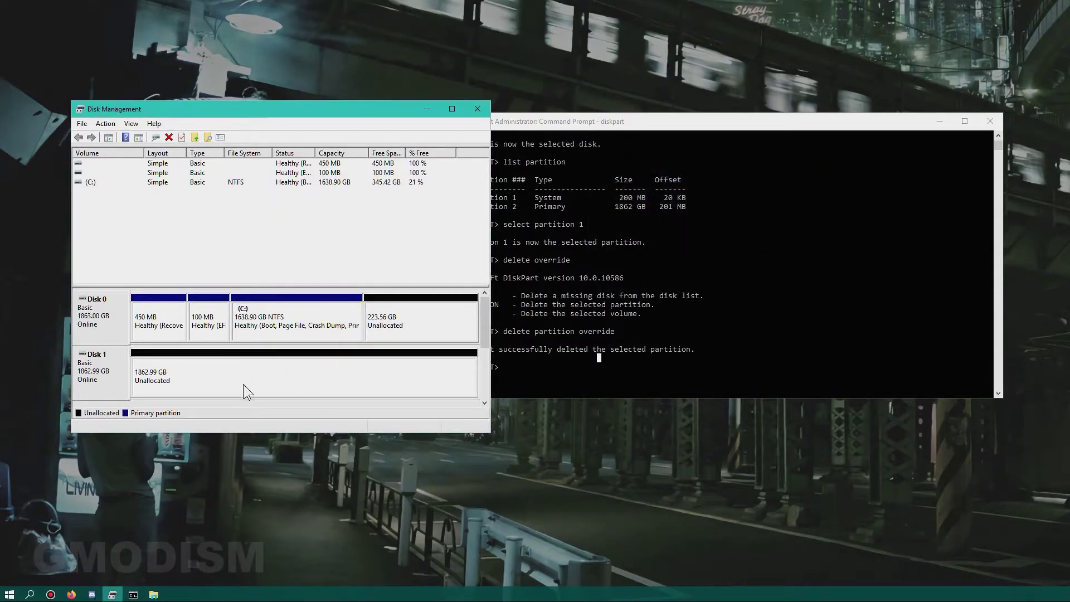
- Close the Command Prompt, center Disk Management, and select Disk 1's unallocated space
{"action": "left_click", "coordinate": [990, 121]}
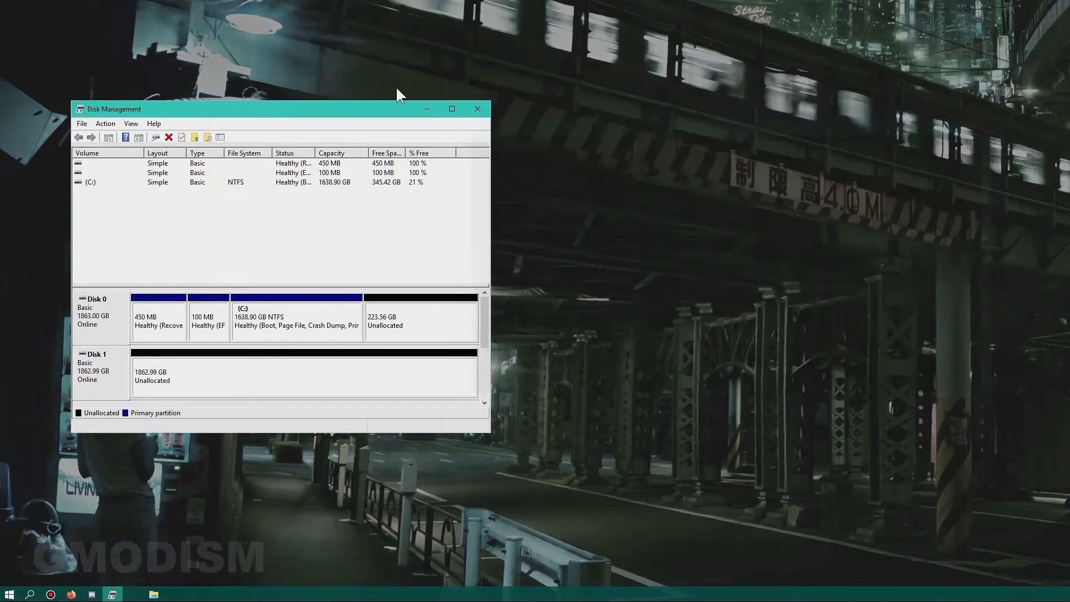
{"action": "left_click_drag", "start_coordinate": [359, 109], "coordinate": [607, 98]}
{"action": "left_click", "coordinate": [473, 355]}
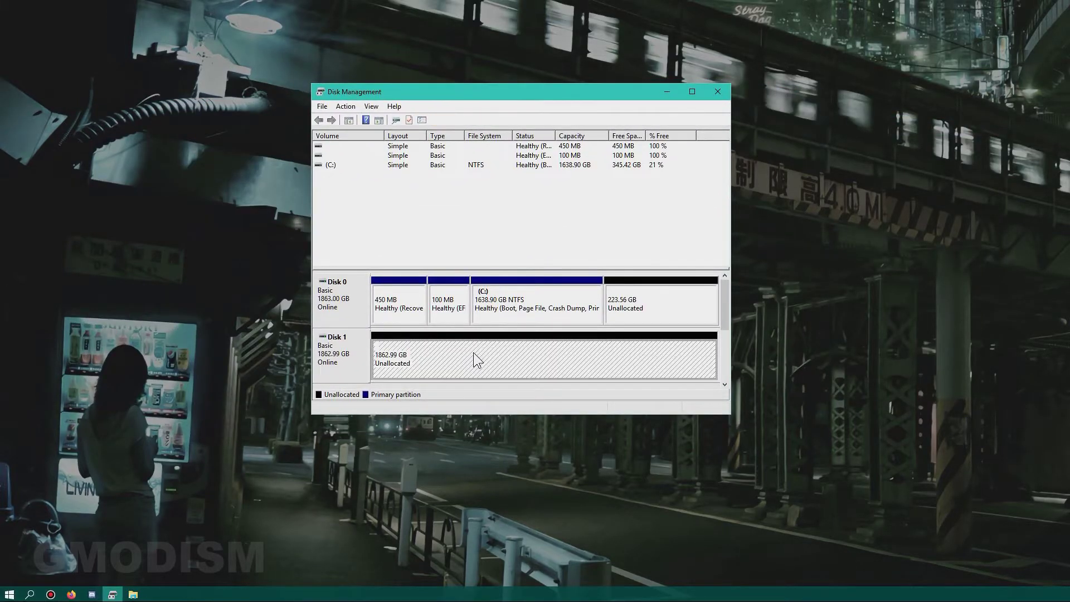
{"action": "right_click", "coordinate": [437, 358]}
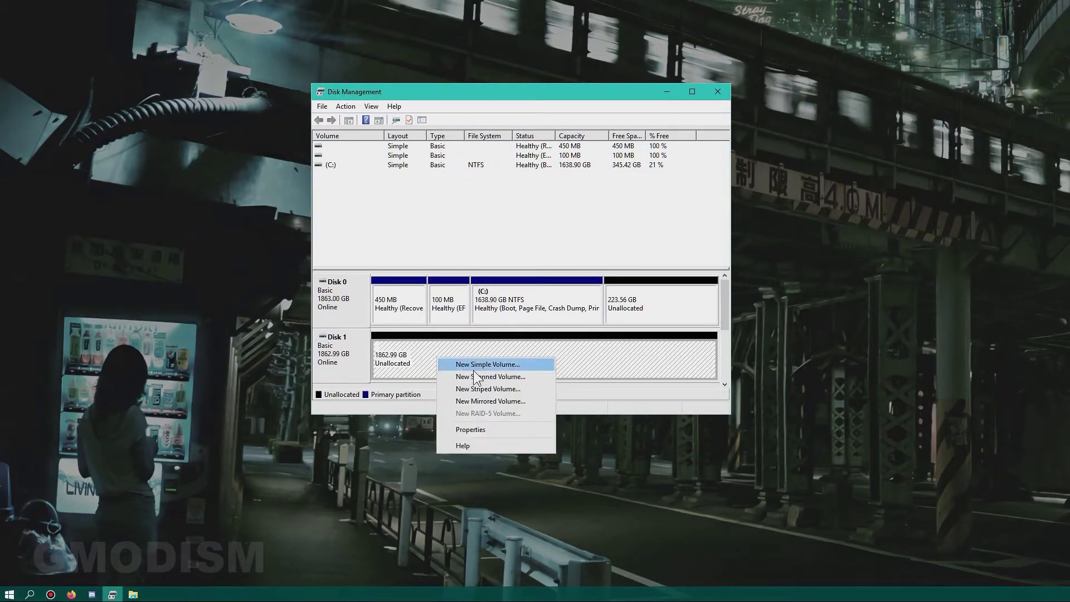
- Create a new simple volume on Disk 1 using the full 1907695 MB with drive letter Q
{"action": "left_click", "coordinate": [513, 365]}
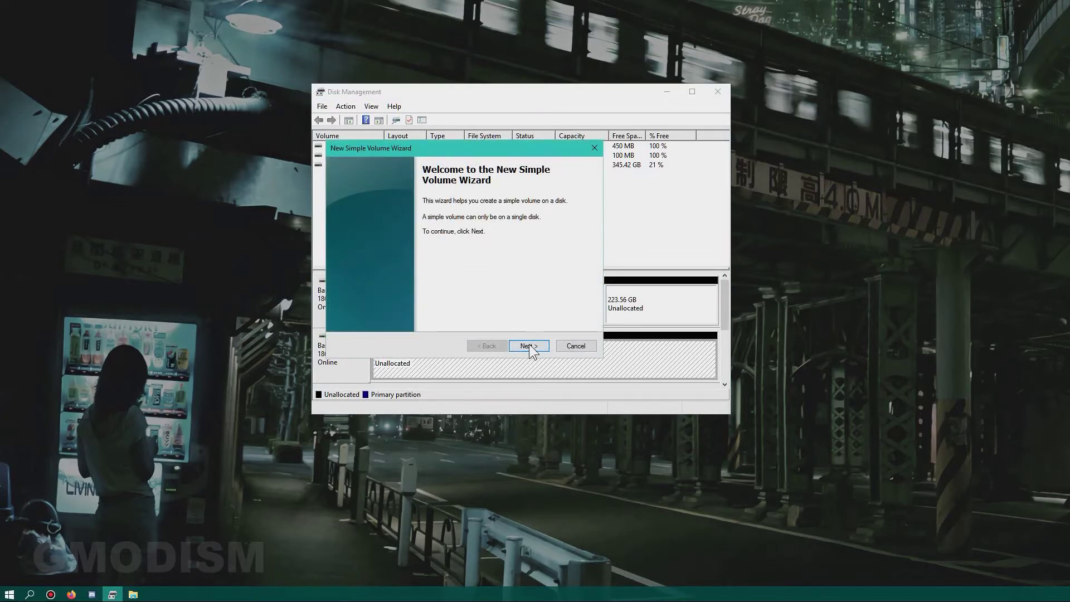
{"action": "left_click", "coordinate": [530, 345]}
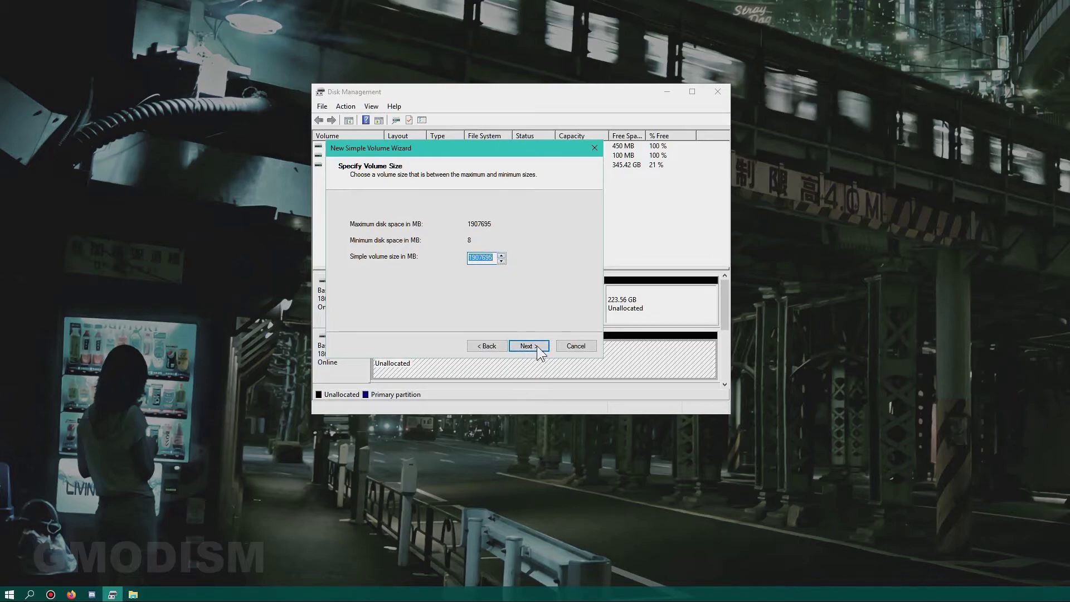
{"action": "left_click", "coordinate": [529, 346]}
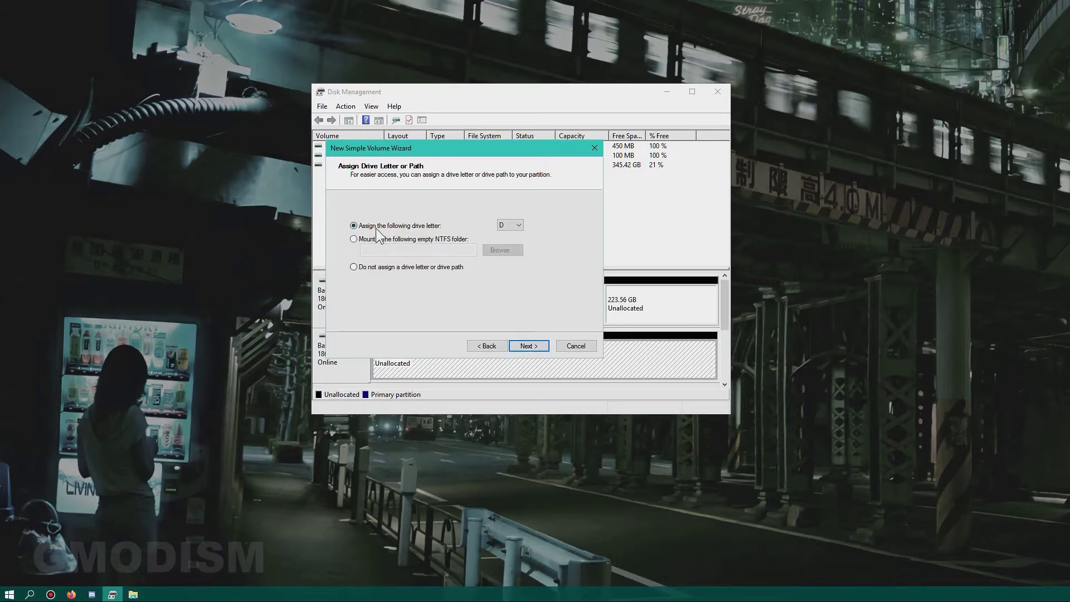
{"action": "left_click", "coordinate": [520, 227]}
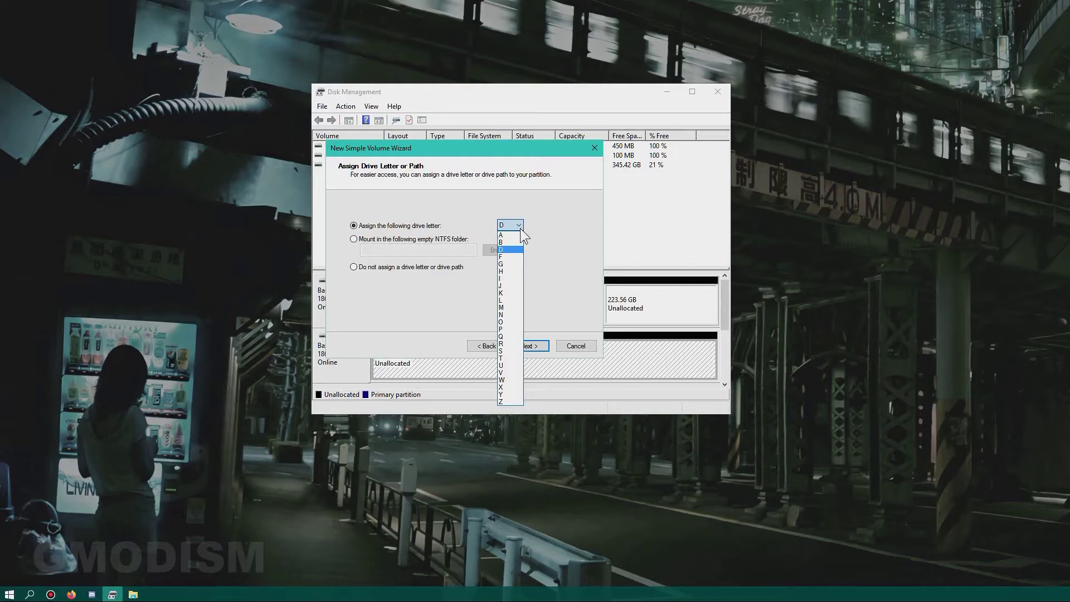
{"action": "left_click", "coordinate": [508, 336]}
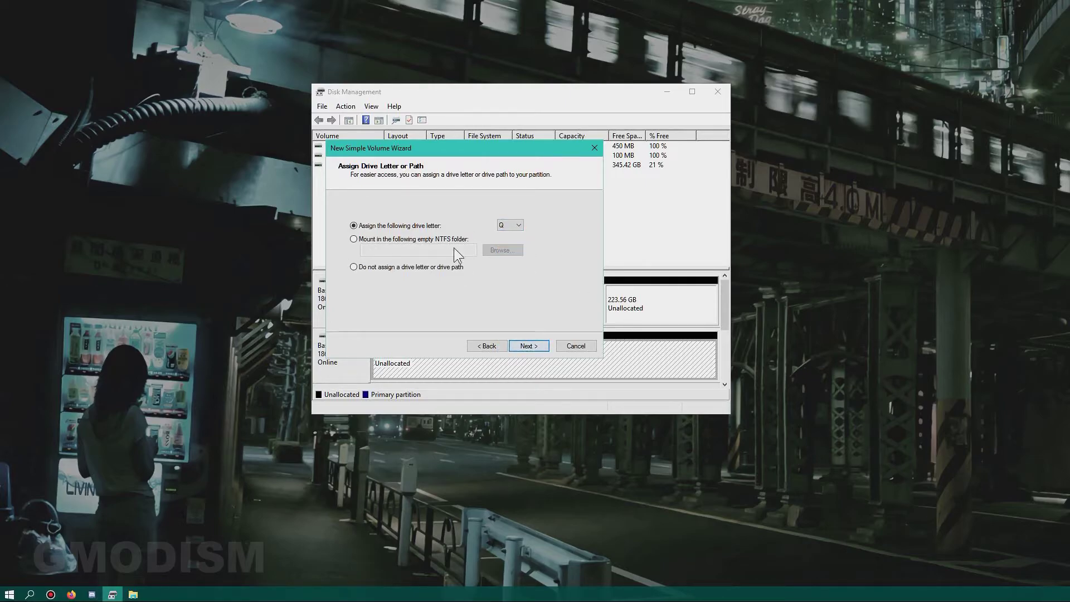
{"action": "left_click", "coordinate": [528, 346]}
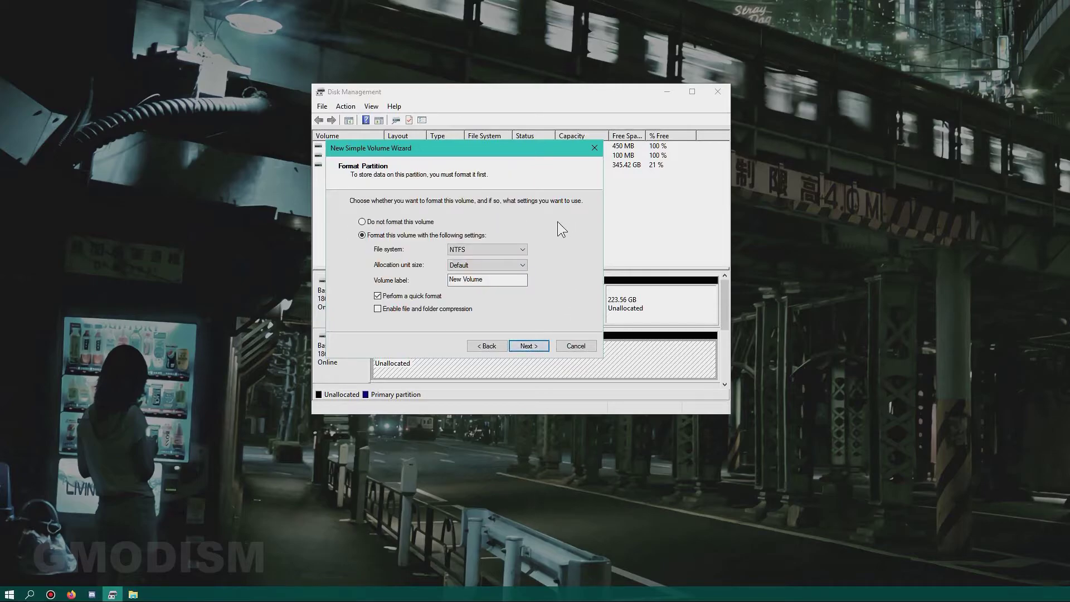
- Set the new volume's file system to NTFS and its label to 'CoolBase'
{"action": "left_click", "coordinate": [486, 248]}
{"action": "left_click", "coordinate": [475, 259]}
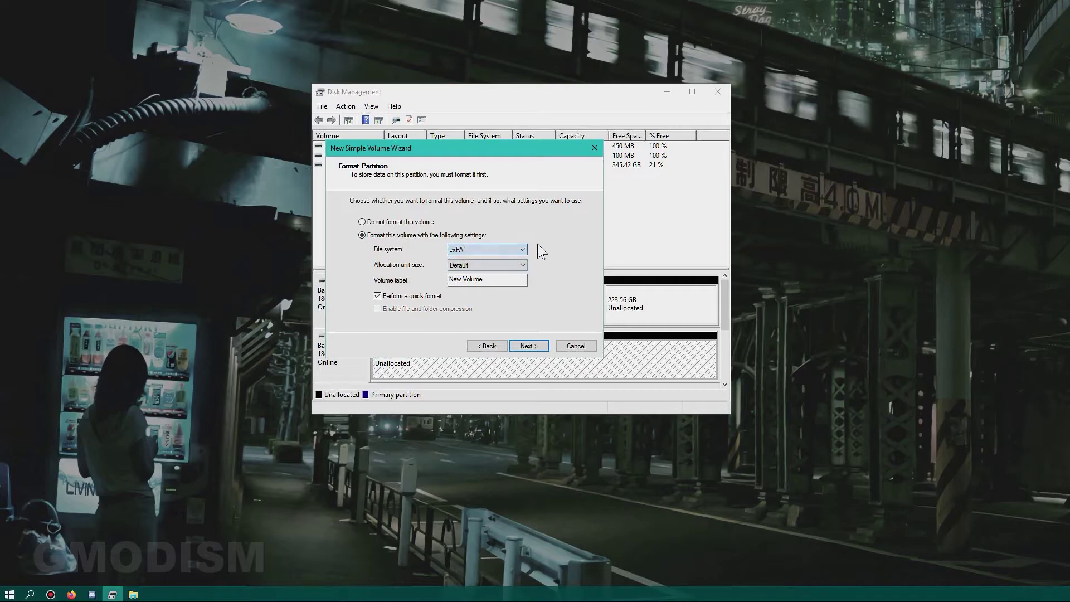
{"action": "left_click", "coordinate": [499, 251]}
{"action": "left_click", "coordinate": [485, 266]}
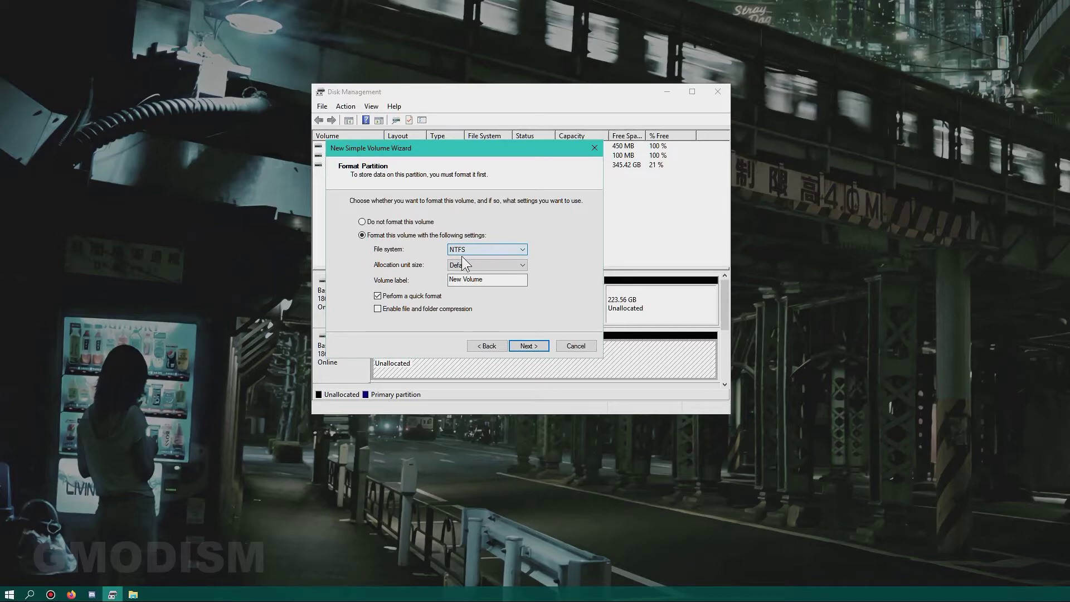
{"action": "left_click", "coordinate": [526, 265]}
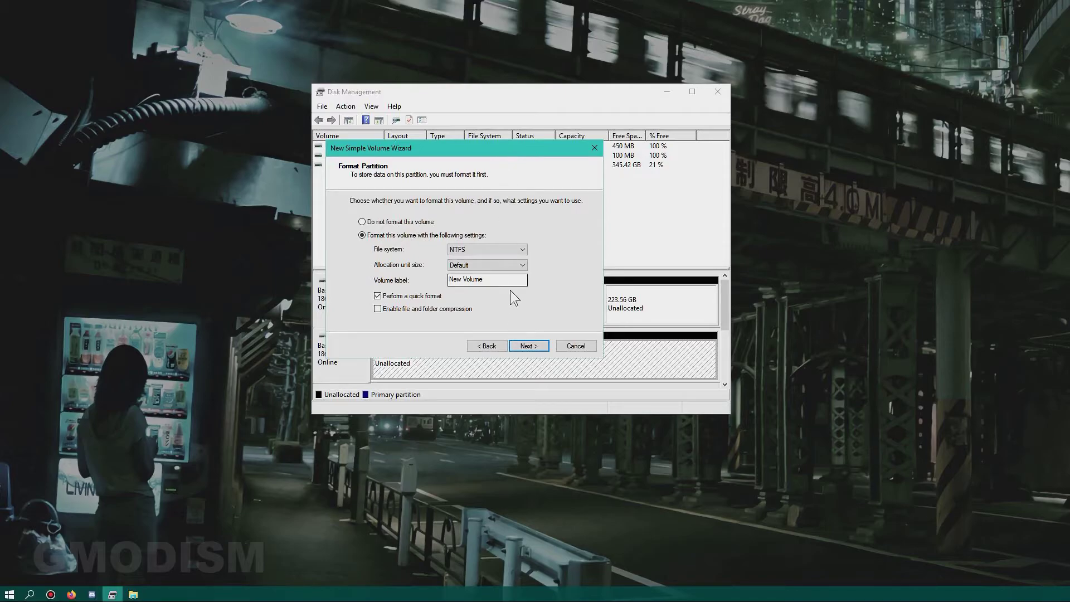
{"action": "left_click_drag", "start_coordinate": [510, 279], "coordinate": [366, 277]}
{"action": "type", "text": "CoolBase"}
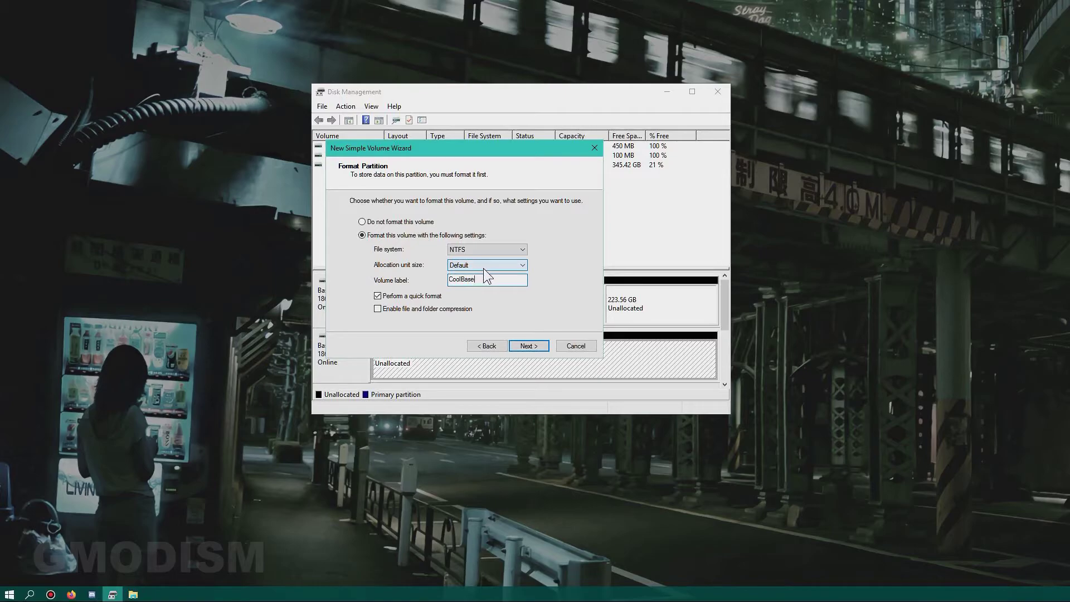
- Keep the Default allocation unit size and advance to the wizard's summary page
{"action": "left_click", "coordinate": [467, 264]}
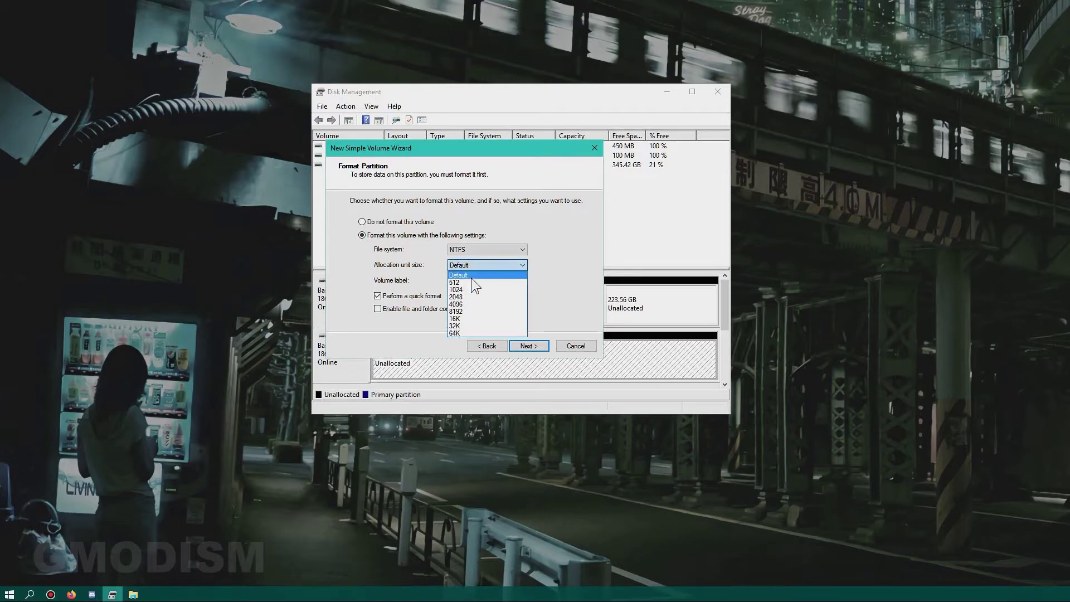
{"action": "left_click", "coordinate": [471, 276]}
{"action": "left_click", "coordinate": [476, 264]}
{"action": "left_click", "coordinate": [475, 332]}
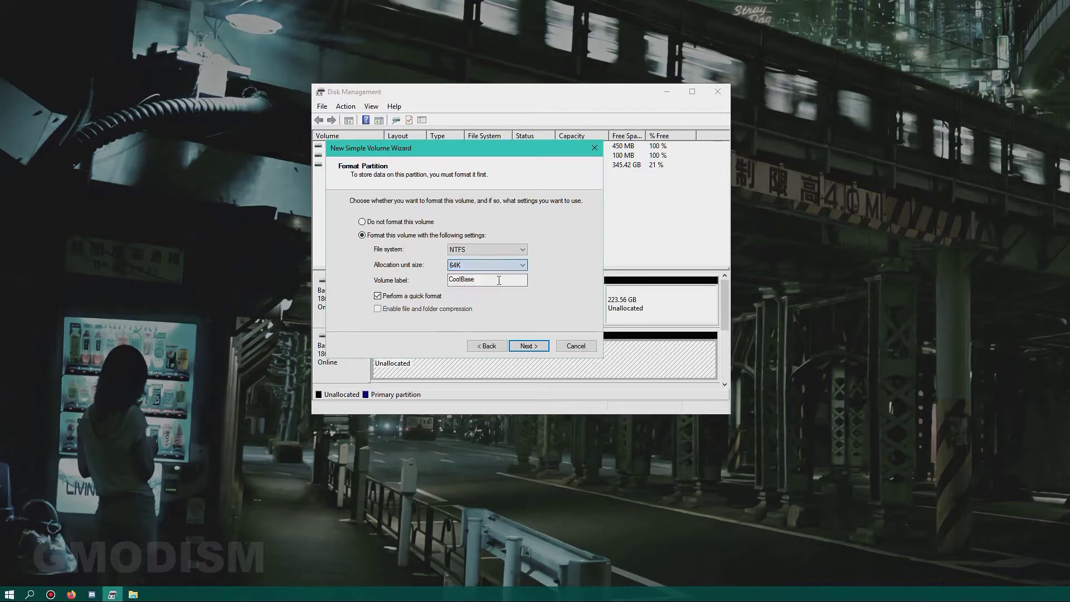
{"action": "left_click", "coordinate": [481, 266]}
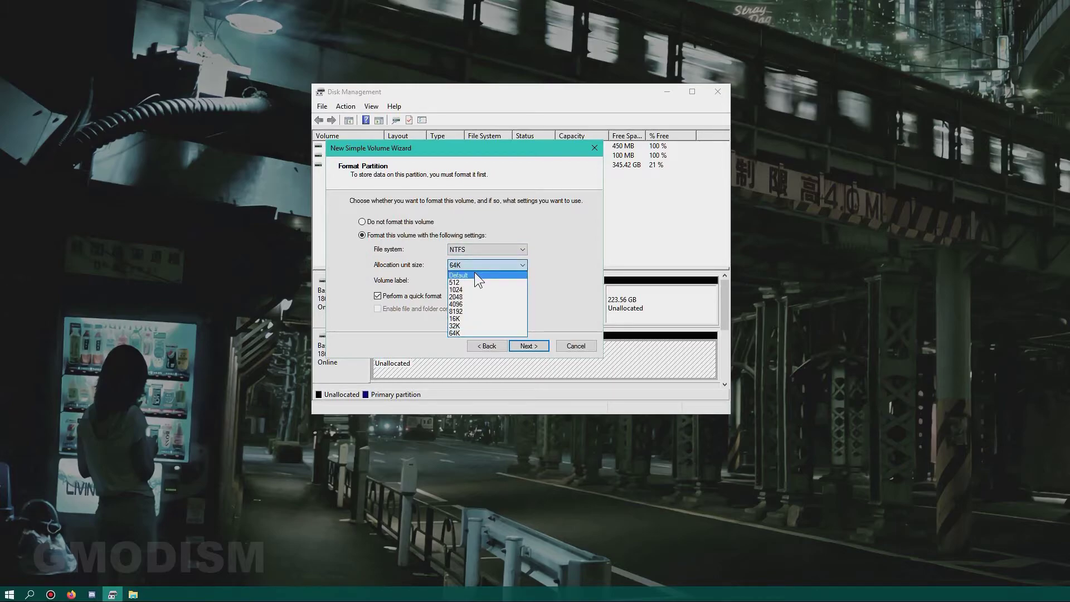
{"action": "left_click", "coordinate": [475, 275]}
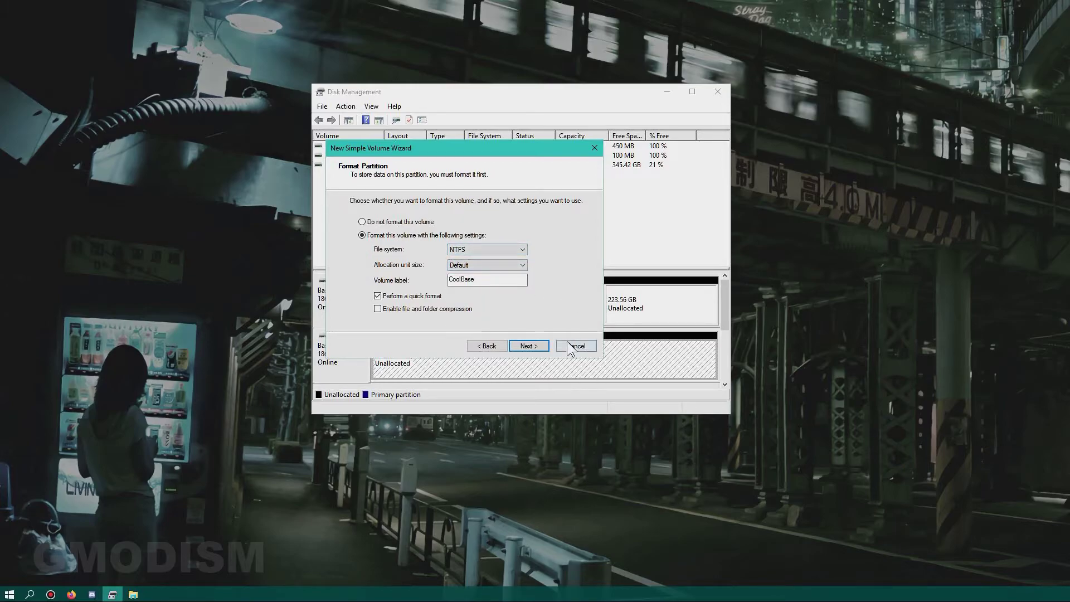
{"action": "left_click", "coordinate": [529, 346]}
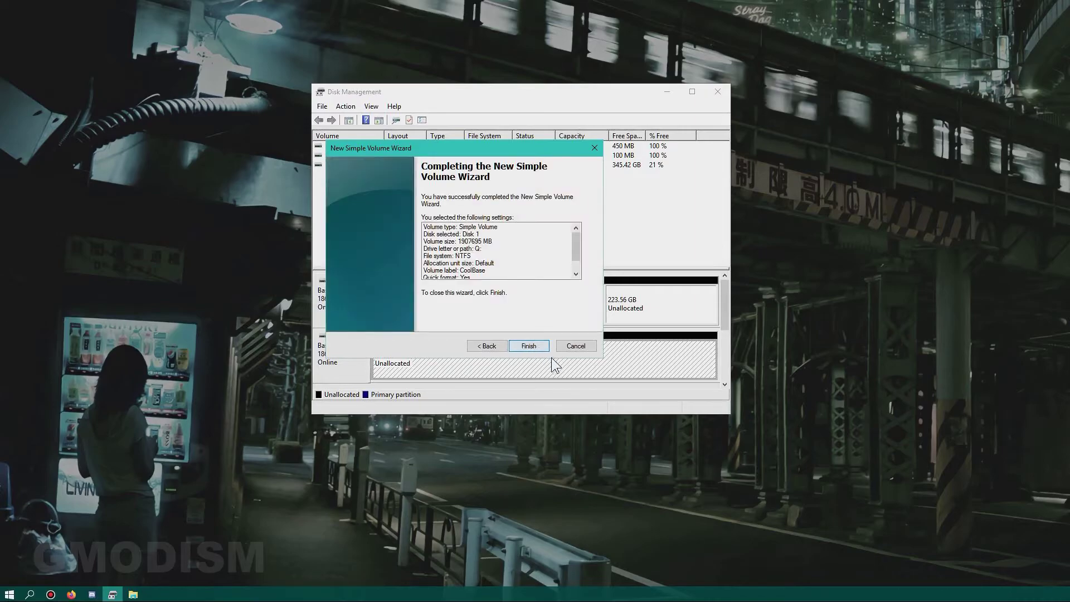
- Finish the wizard to create the NTFS CoolBase (Q:) volume, then open This PC
{"action": "left_click", "coordinate": [529, 345]}
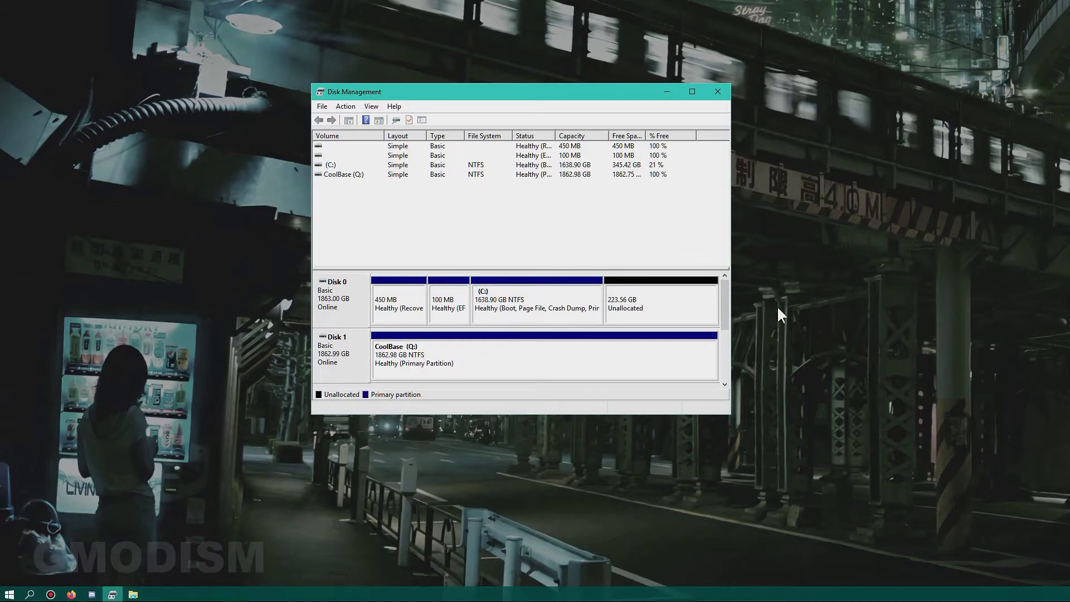
{"action": "left_click", "coordinate": [796, 299]}
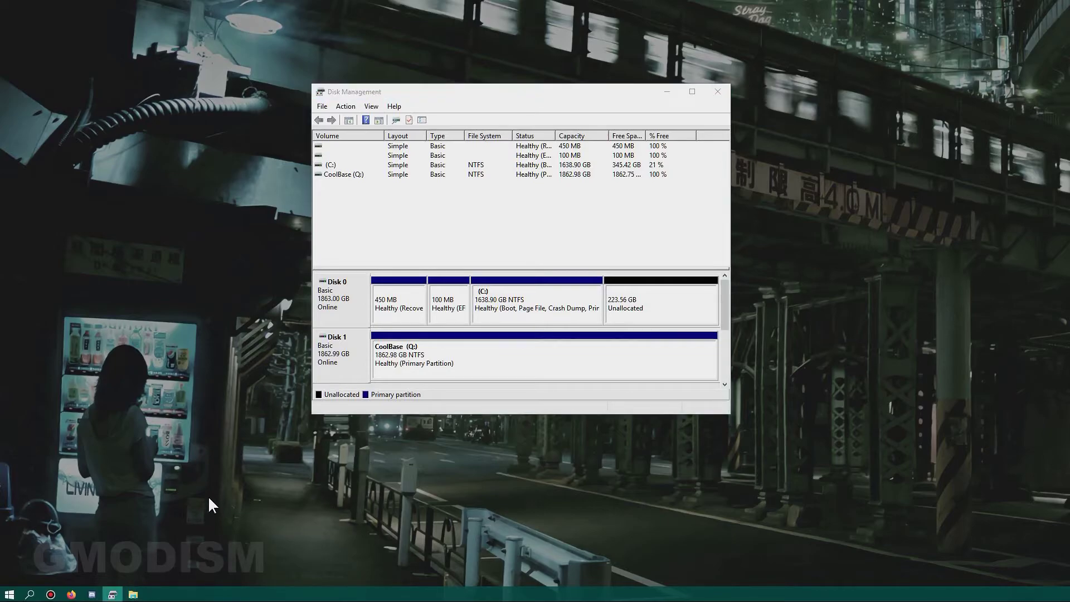
{"action": "left_click", "coordinate": [132, 595]}
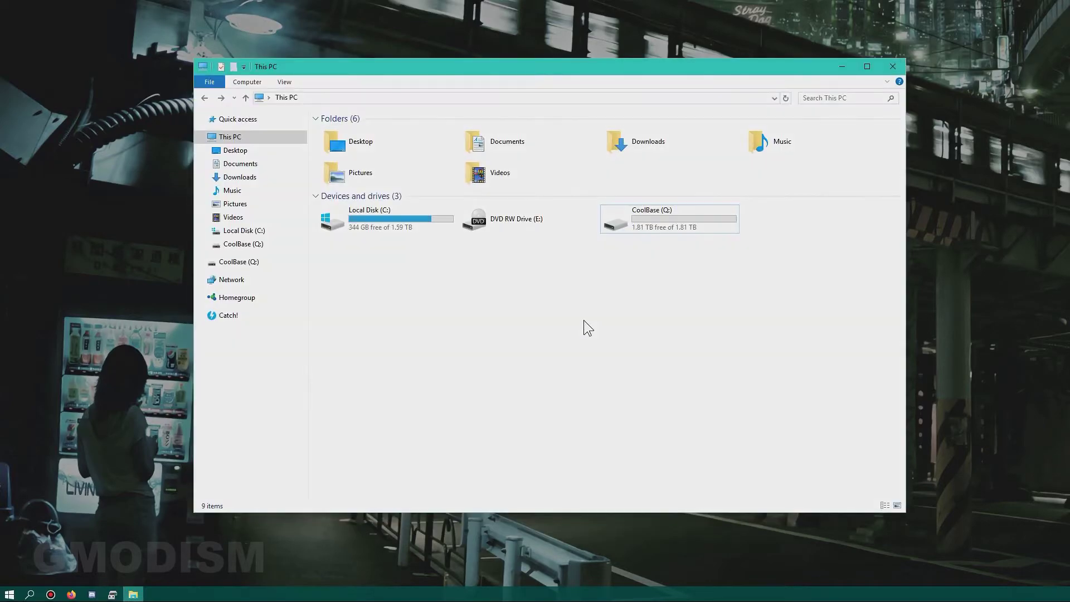
- Open the empty CoolBase (Q:) drive in Explorer and create a new folder on it
{"action": "double_click", "coordinate": [656, 225]}
{"action": "key", "text": "BackSpace"}
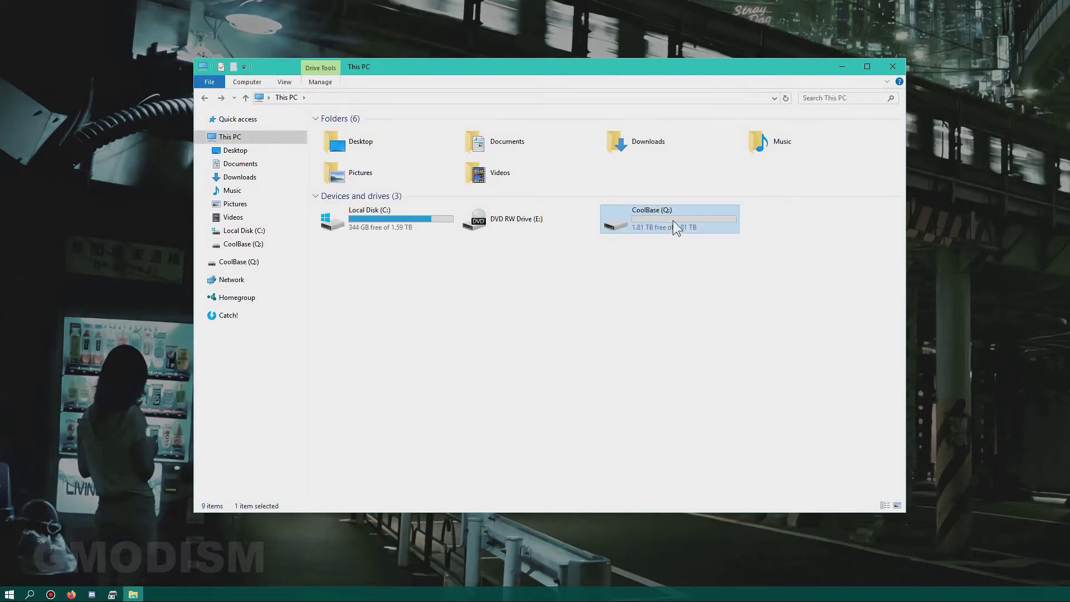
{"action": "double_click", "coordinate": [669, 226]}
{"action": "key", "text": "BackSpace"}
{"action": "double_click", "coordinate": [662, 221]}
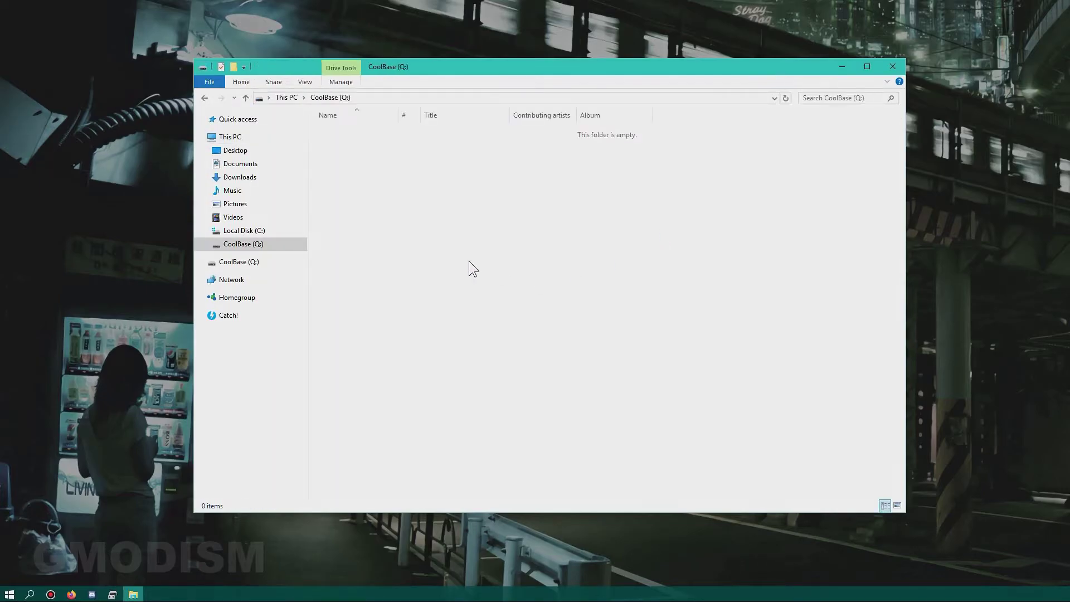
{"action": "right_click", "coordinate": [417, 206]}
{"action": "mouse_move", "coordinate": [441, 341]}
{"action": "left_click", "coordinate": [603, 336]}
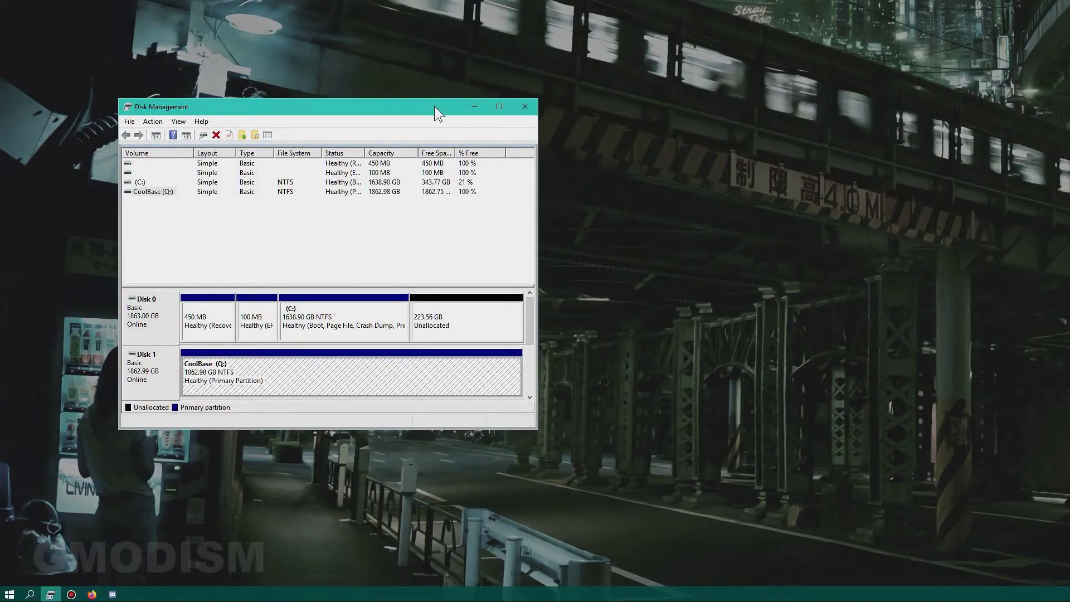
- Move the Disk Management window aside and launch CrystalDiskInfo
{"action": "left_click_drag", "start_coordinate": [433, 106], "coordinate": [419, 139]}
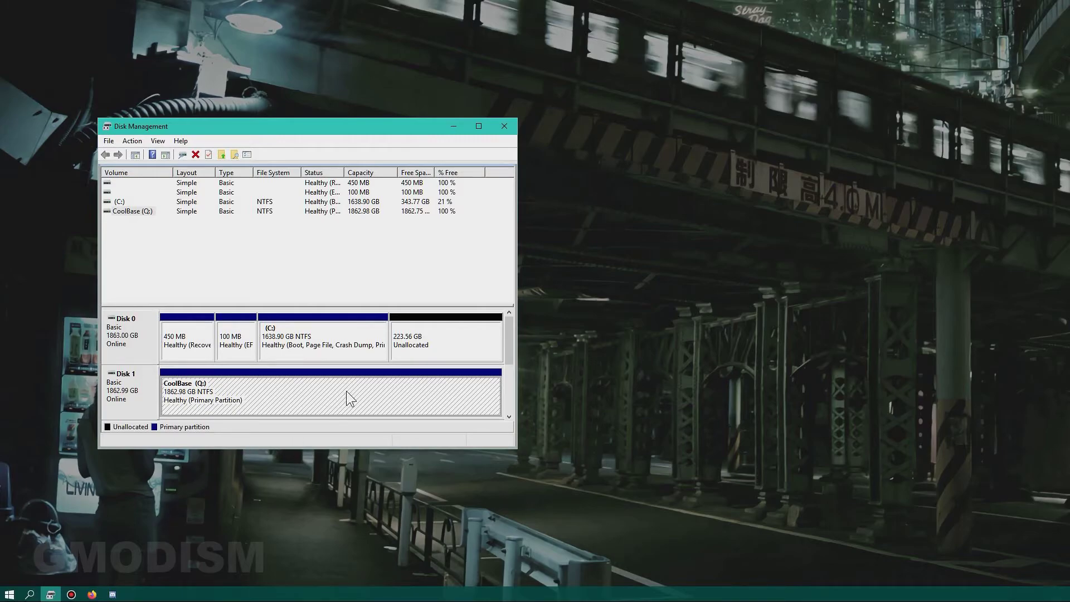
{"action": "mouse_move", "coordinate": [507, 338]}
{"action": "left_mouse_down"}
{"action": "mouse_move", "coordinate": [506, 366]}
{"action": "mouse_move", "coordinate": [517, 322]}
{"action": "mouse_move", "coordinate": [513, 376]}
{"action": "mouse_move", "coordinate": [514, 313]}
{"action": "mouse_move", "coordinate": [499, 362]}
{"action": "mouse_move", "coordinate": [522, 326]}
{"action": "left_mouse_up"}
{"action": "left_click", "coordinate": [585, 327]}
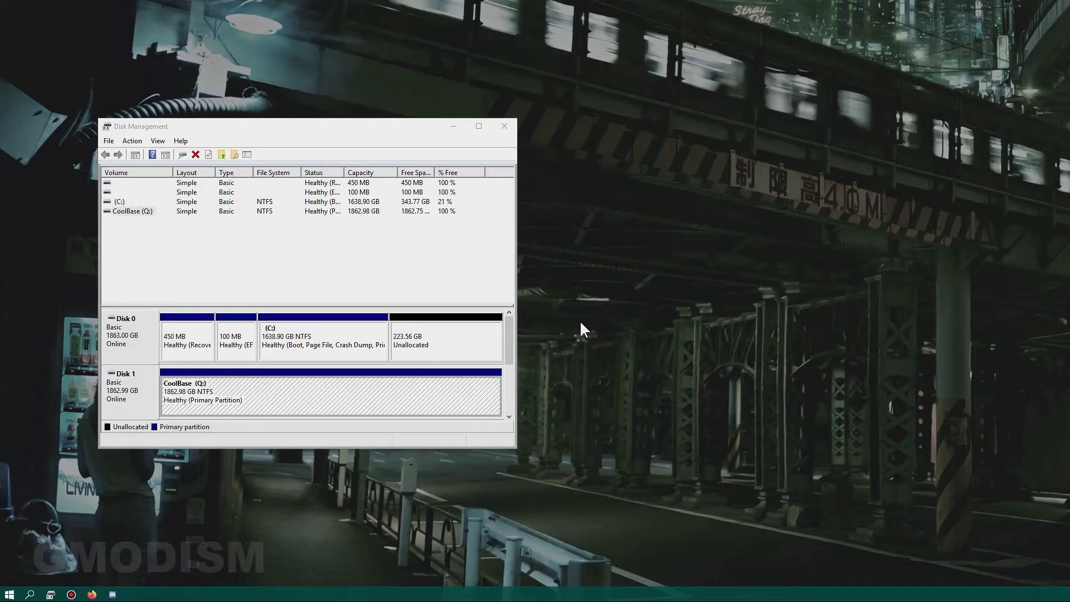
{"action": "left_click_drag", "start_coordinate": [365, 120], "coordinate": [347, 130]}
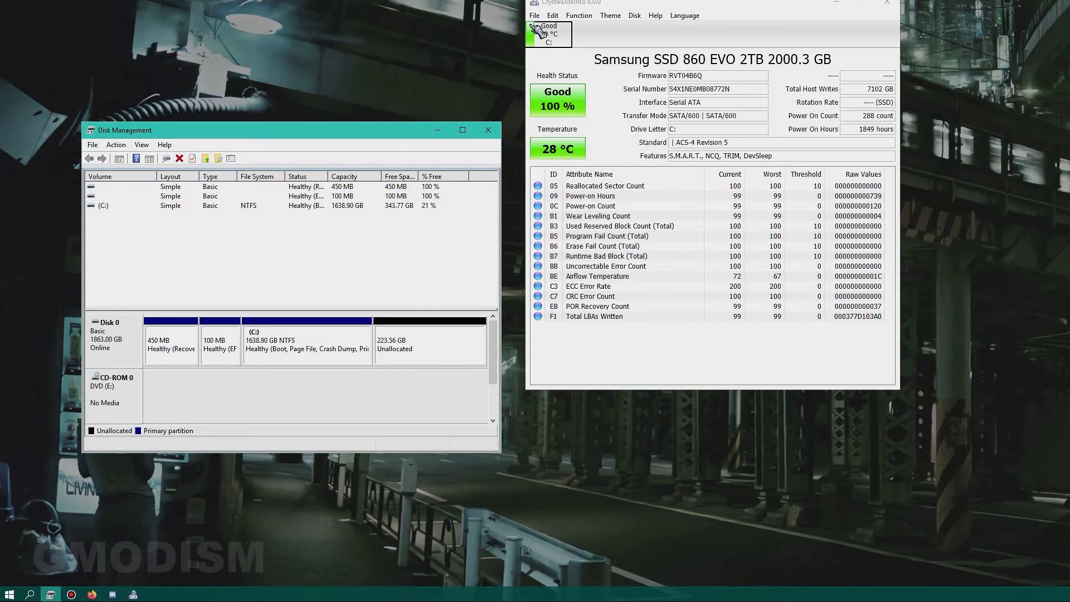
- Rescan disks in CrystalDiskInfo and show the Q: drive's health details
{"action": "left_click", "coordinate": [548, 33]}
{"action": "left_click", "coordinate": [579, 93]}
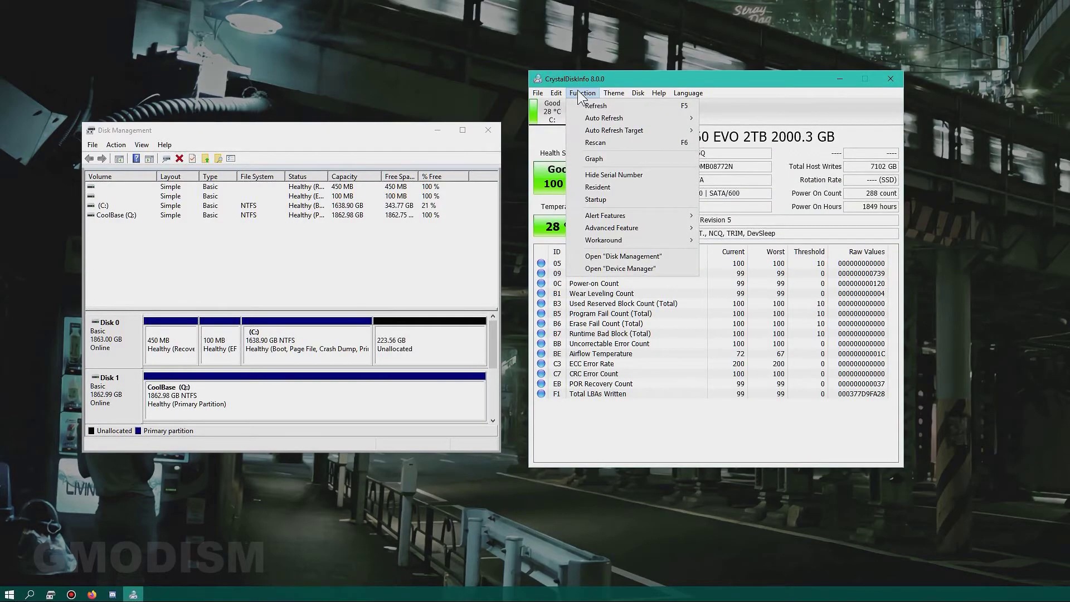
{"action": "left_click", "coordinate": [595, 143]}
{"action": "left_click", "coordinate": [599, 120]}
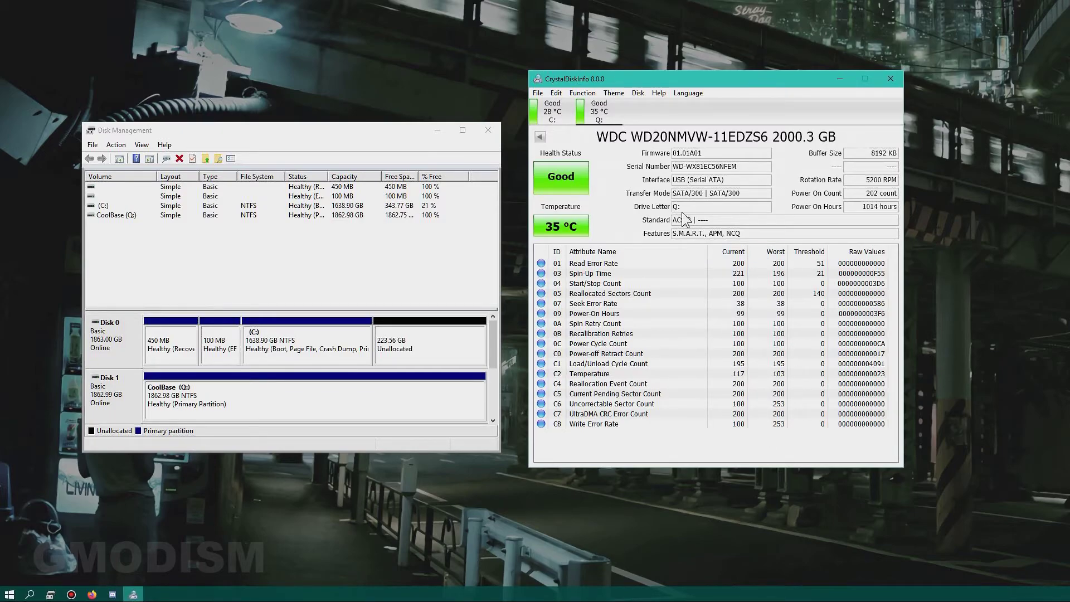
- Compare the WDC Q: drive (Good, 35 °C) with the Samsung SSD, then close CrystalDiskInfo
{"action": "left_click", "coordinate": [551, 110]}
{"action": "left_click", "coordinate": [598, 110]}
{"action": "left_click", "coordinate": [554, 112]}
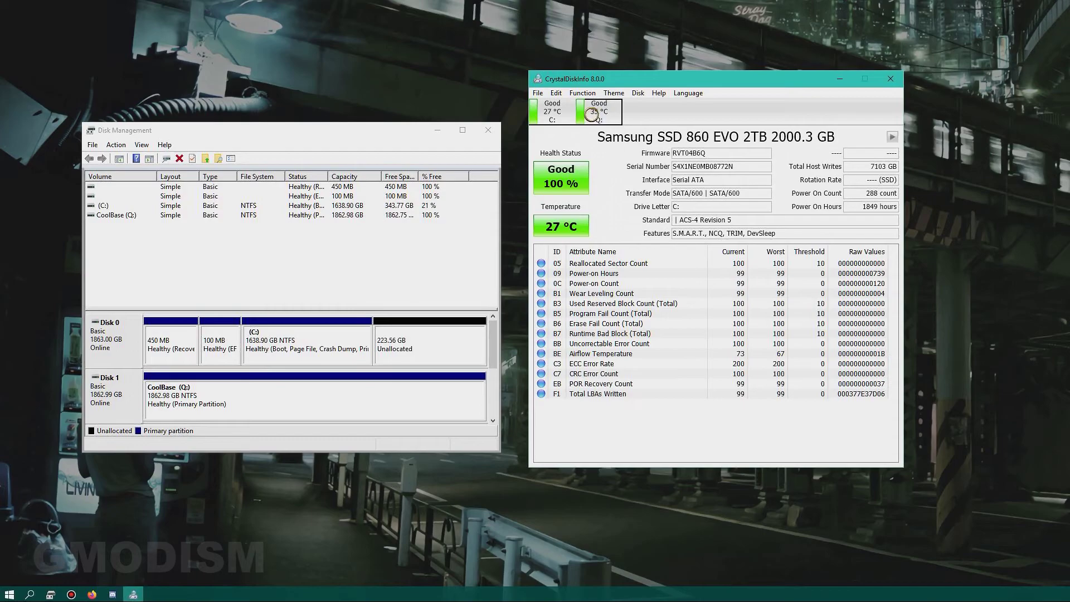
{"action": "left_click", "coordinate": [604, 118]}
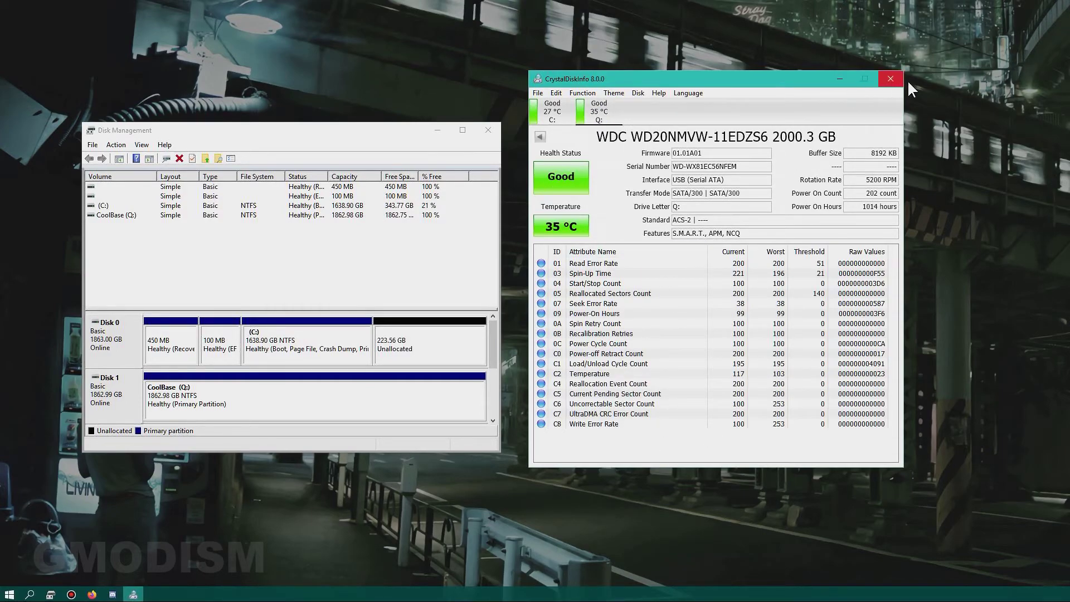
{"action": "left_click", "coordinate": [555, 116]}
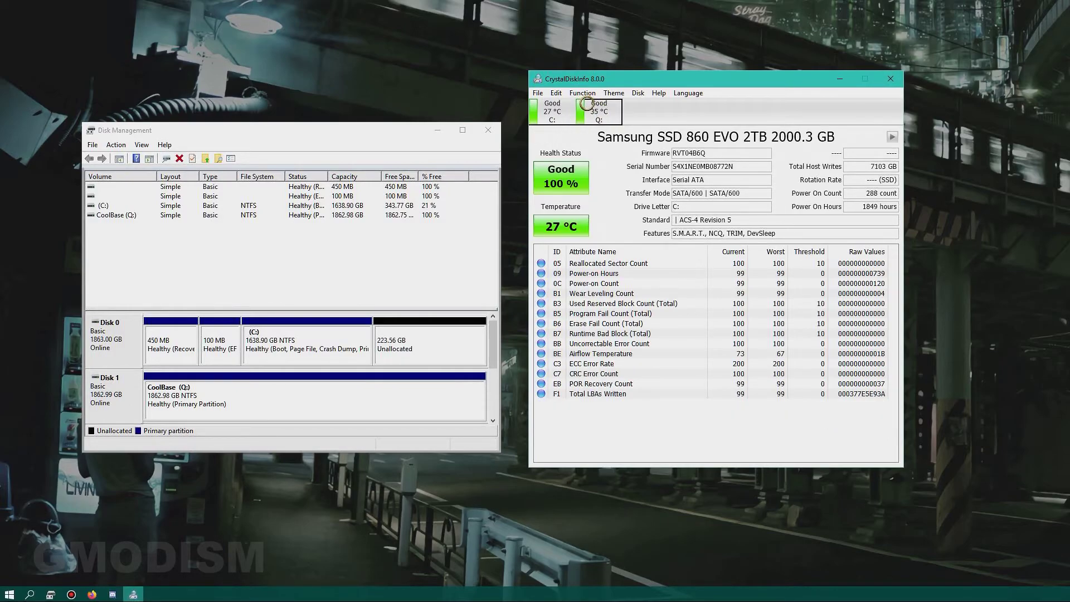
{"action": "left_click", "coordinate": [599, 109]}
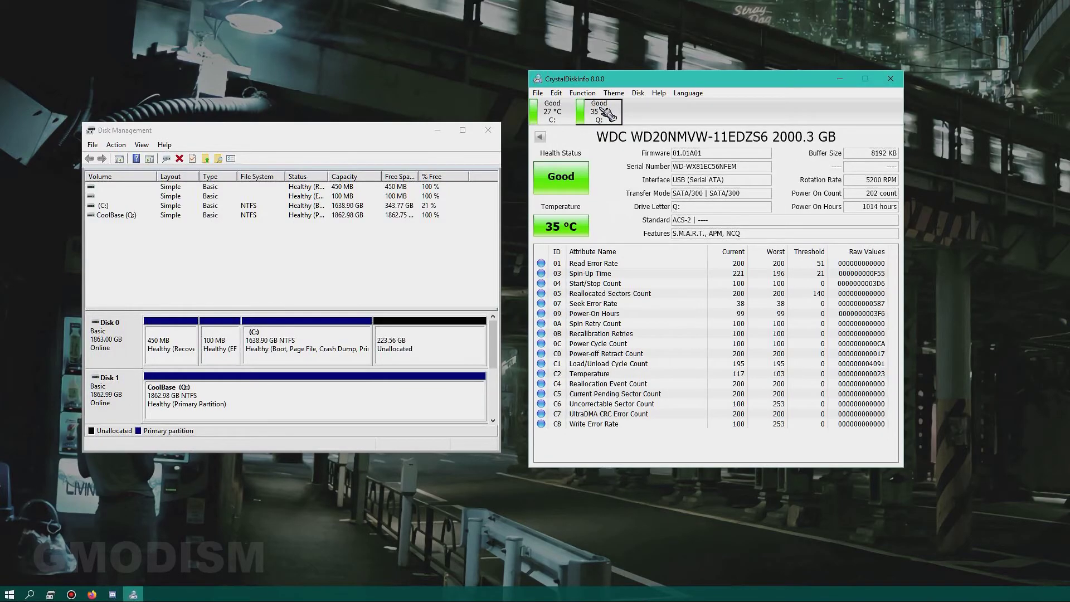
{"action": "left_click", "coordinate": [892, 82]}
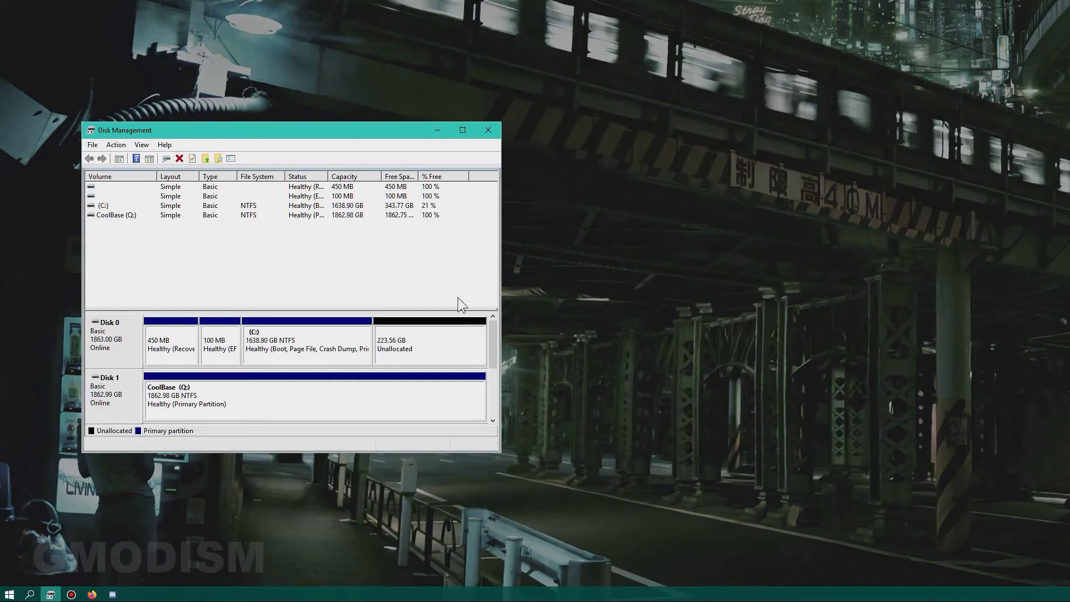
{"action": "left_click", "coordinate": [596, 198]}
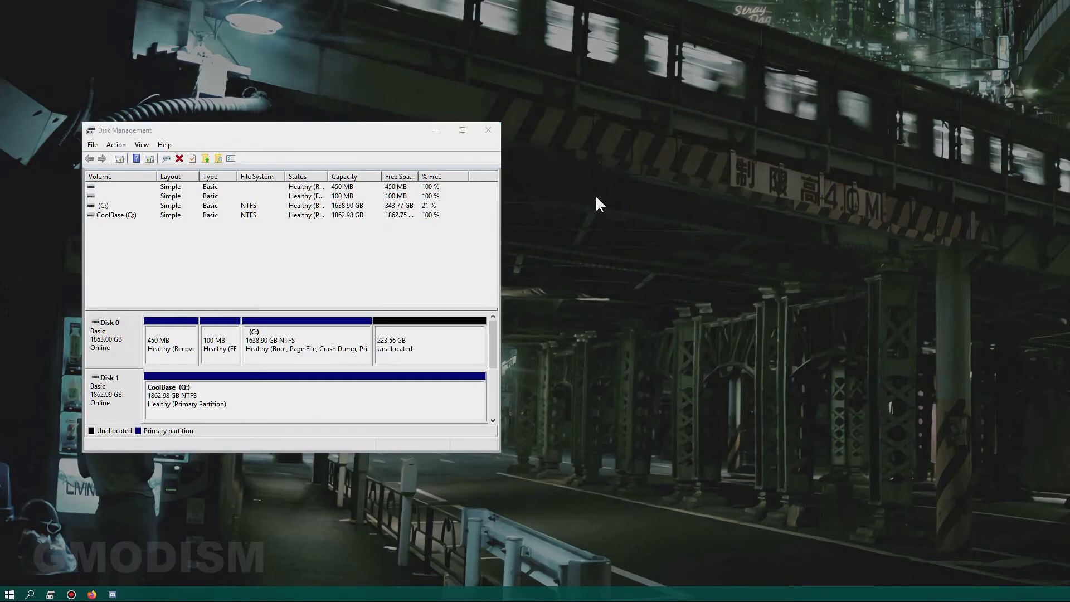
- Open CoolBase (Q:) in a new Explorer window and create a new folder on the empty drive
{"action": "key", "text": "alt+Tab"}
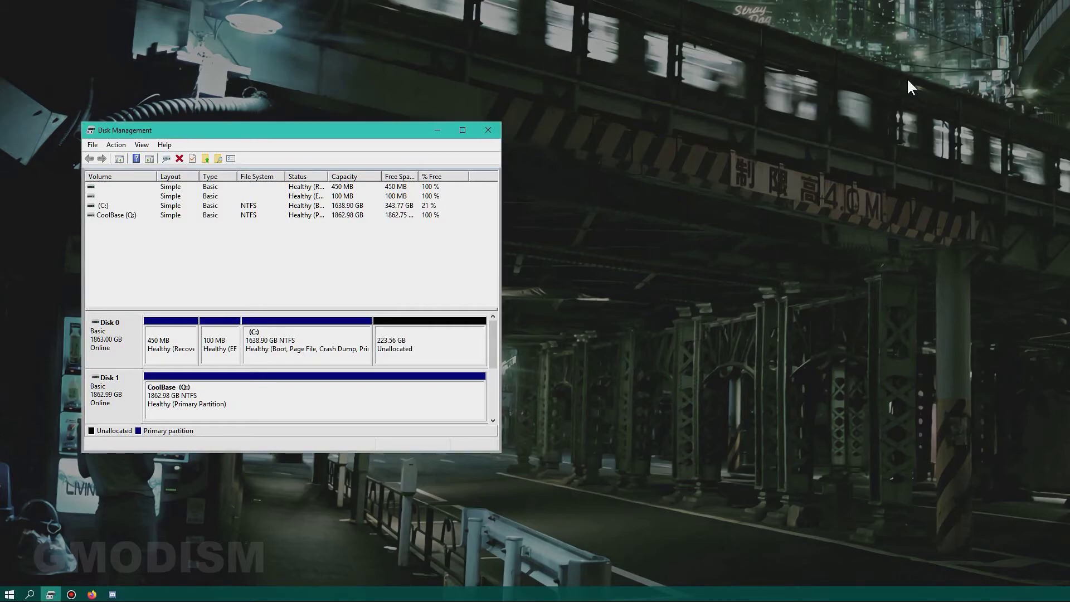
{"action": "key", "text": "super+e"}
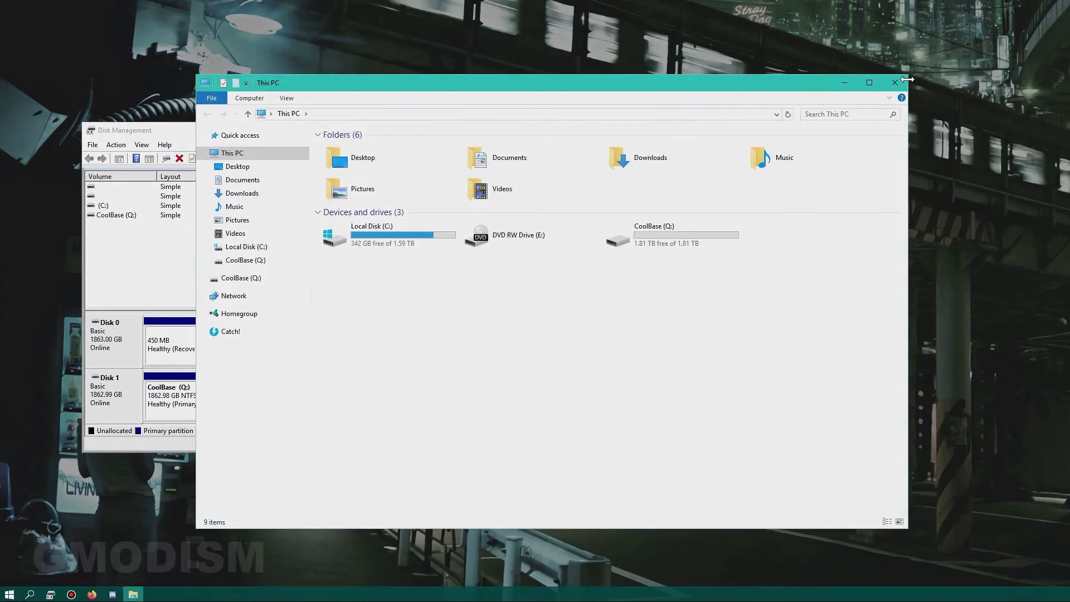
{"action": "left_click", "coordinate": [678, 233]}
{"action": "double_click", "coordinate": [678, 233]}
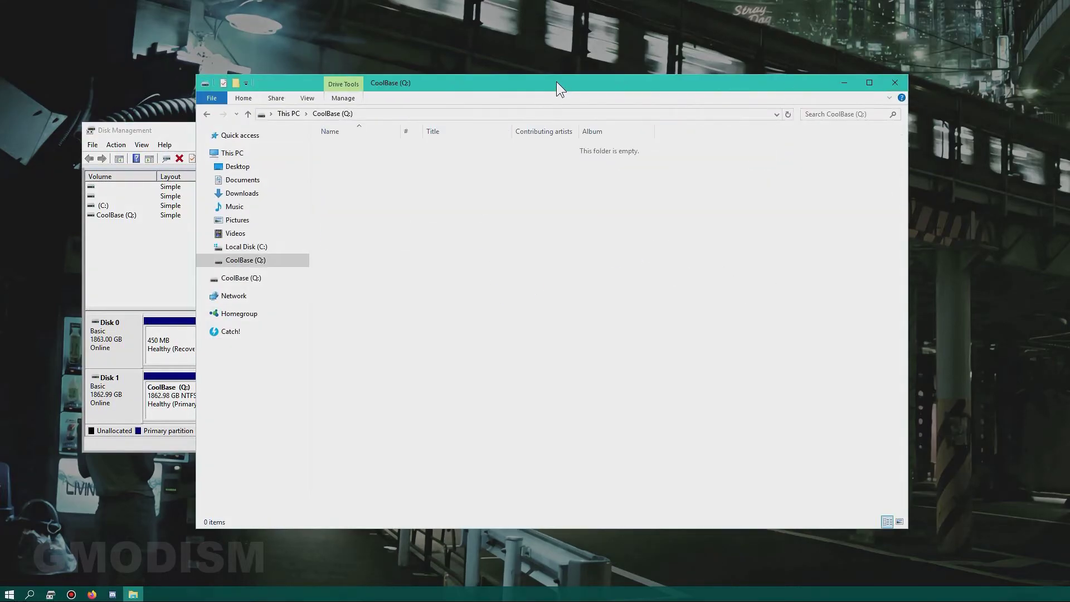
{"action": "left_click_drag", "start_coordinate": [556, 81], "coordinate": [675, 60]}
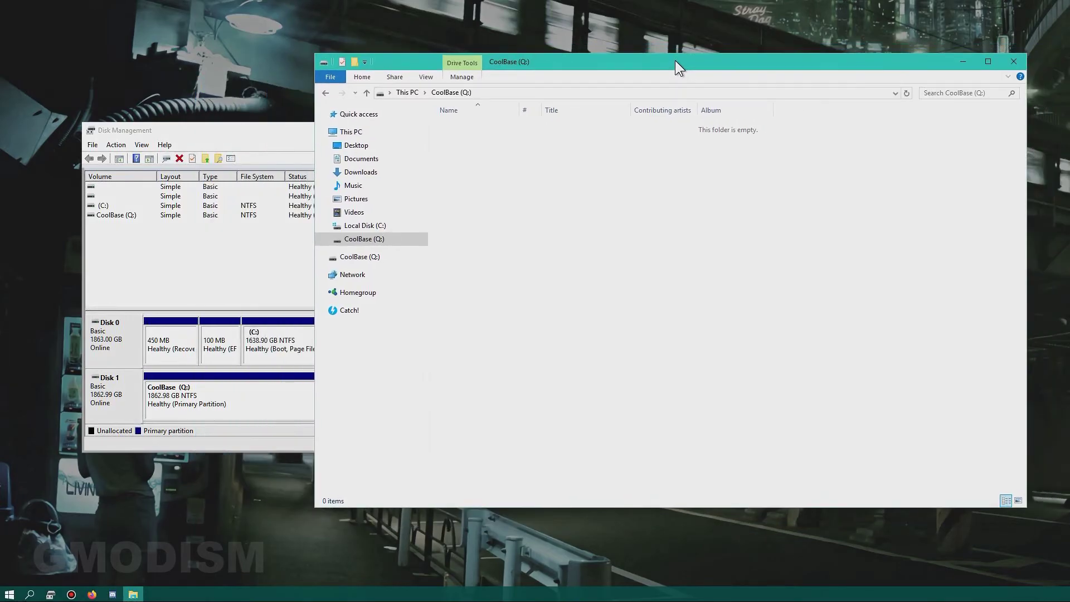
{"action": "left_click", "coordinate": [407, 93]}
{"action": "double_click", "coordinate": [816, 213]}
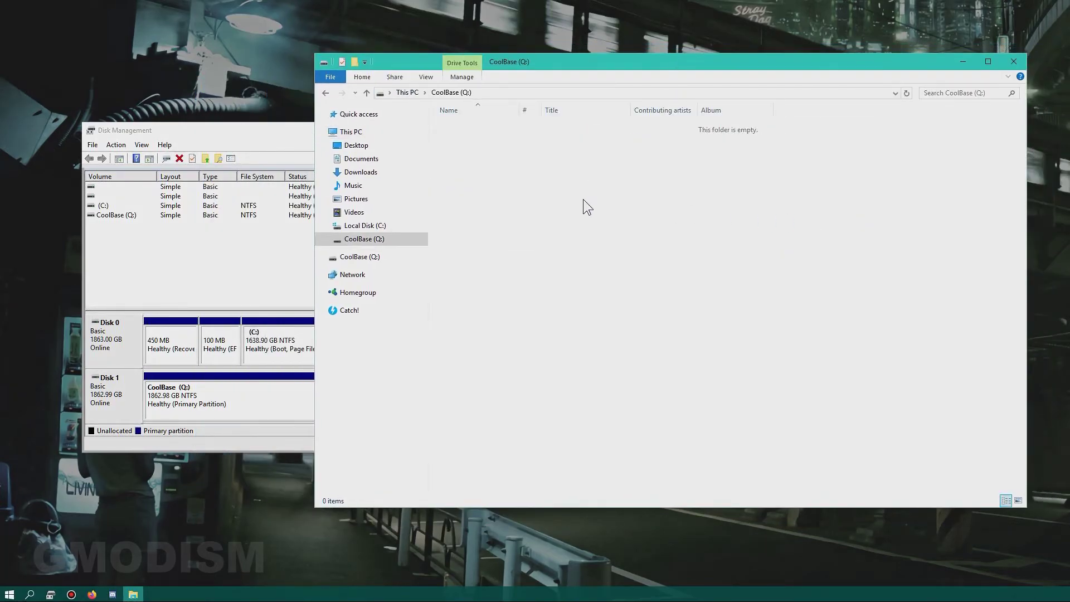
{"action": "right_click", "coordinate": [694, 202]}
{"action": "mouse_move", "coordinate": [724, 323]}
{"action": "left_click", "coordinate": [867, 325]}
- Minimize Explorer, move Disk Management right, inspect the CoolBase (Q:) volume, then close Disk Management
{"action": "left_click", "coordinate": [962, 62]}
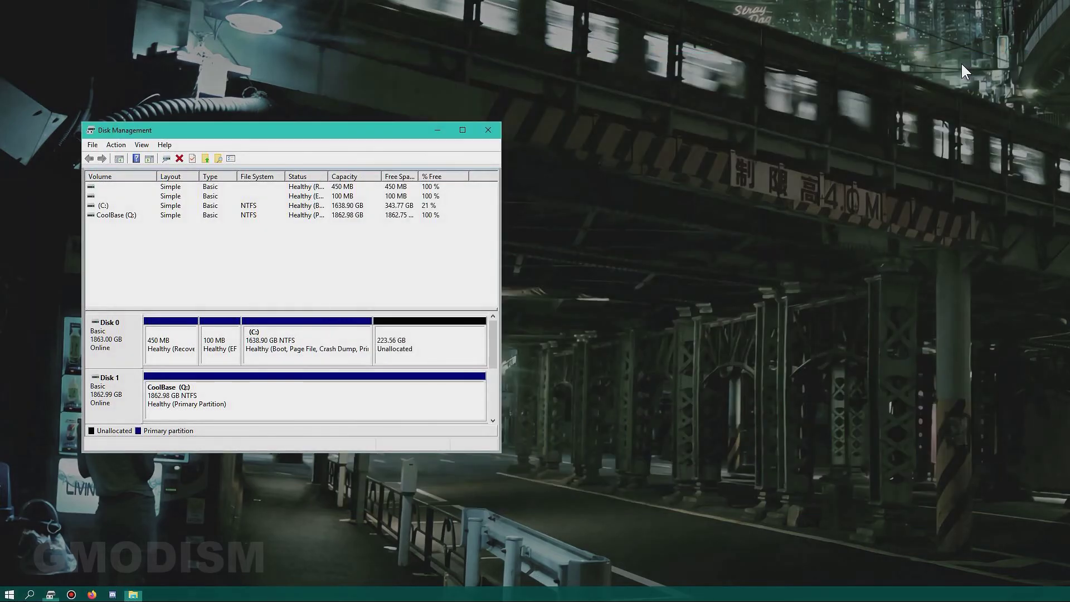
{"action": "left_click_drag", "start_coordinate": [401, 124], "coordinate": [719, 109]}
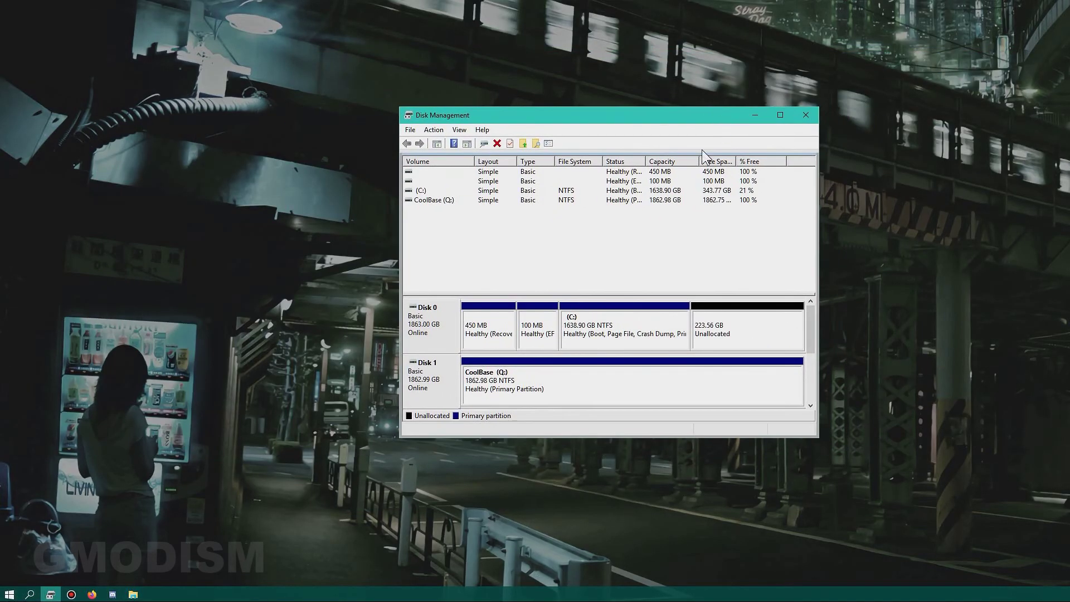
{"action": "left_click", "coordinate": [433, 201]}
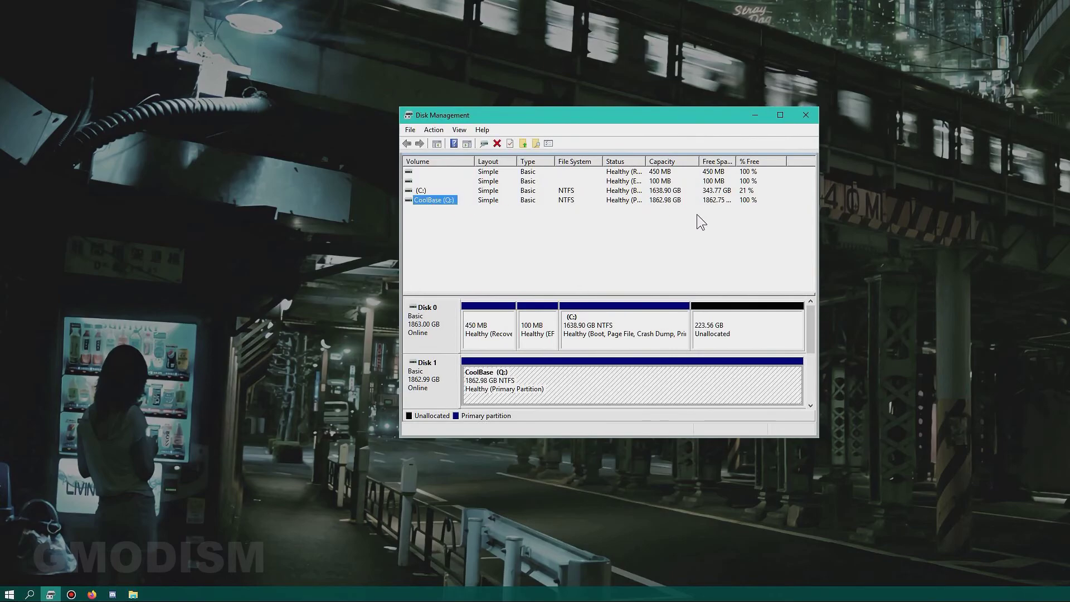
{"action": "left_click", "coordinate": [663, 207]}
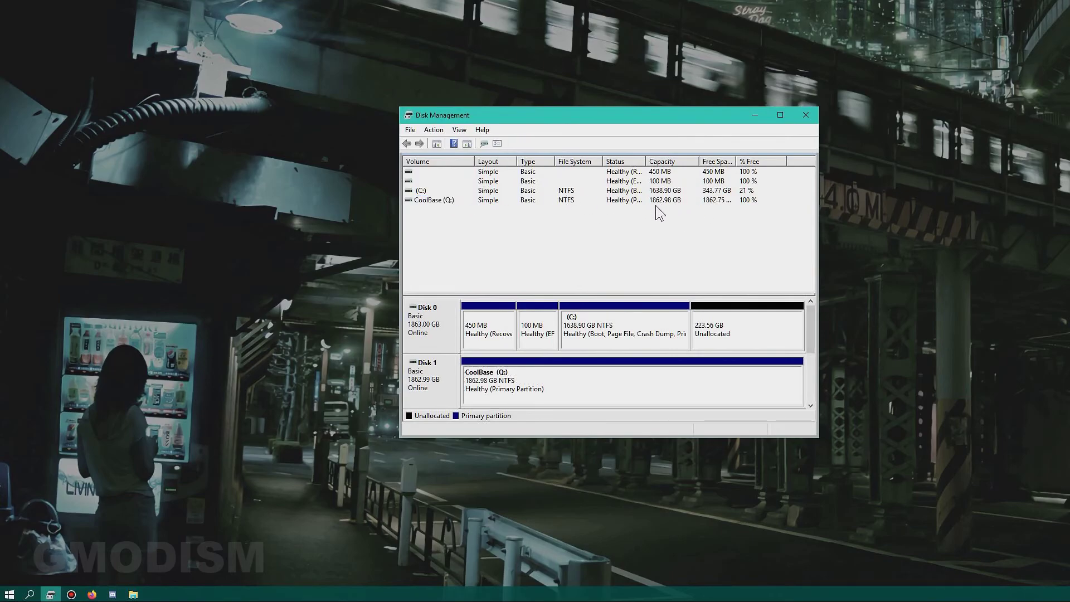
{"action": "left_click", "coordinate": [436, 200]}
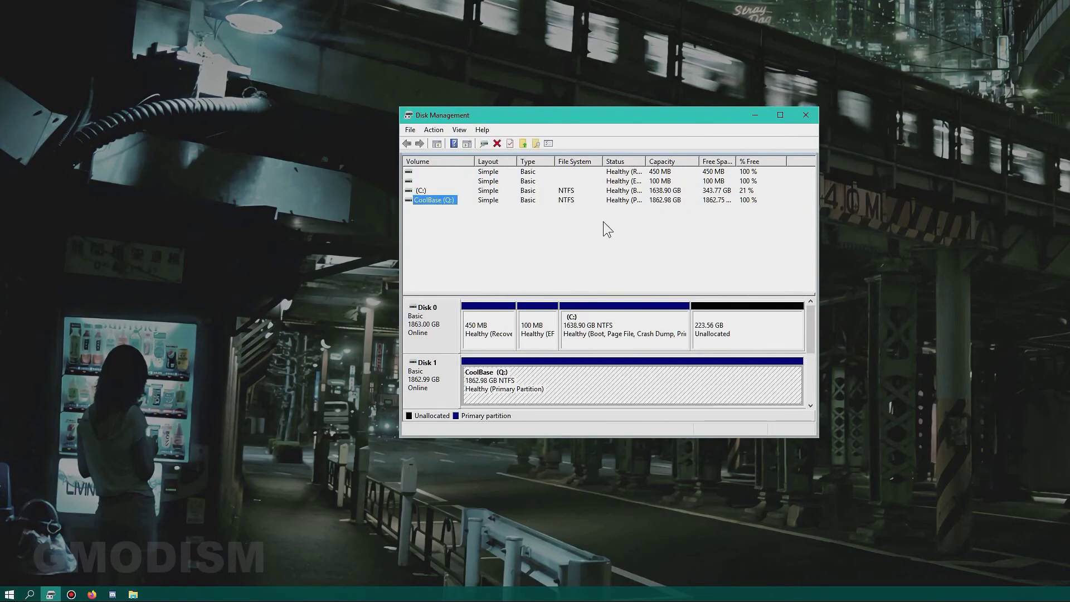
{"action": "left_click", "coordinate": [723, 209]}
{"action": "left_click", "coordinate": [416, 199]}
{"action": "left_click", "coordinate": [499, 245]}
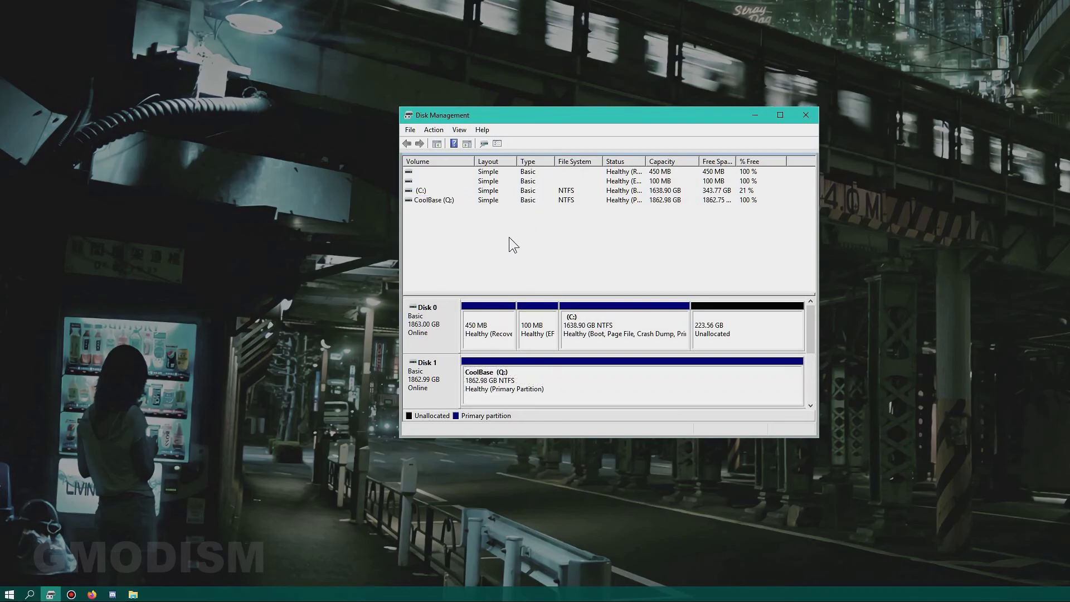
{"action": "left_click", "coordinate": [806, 112]}
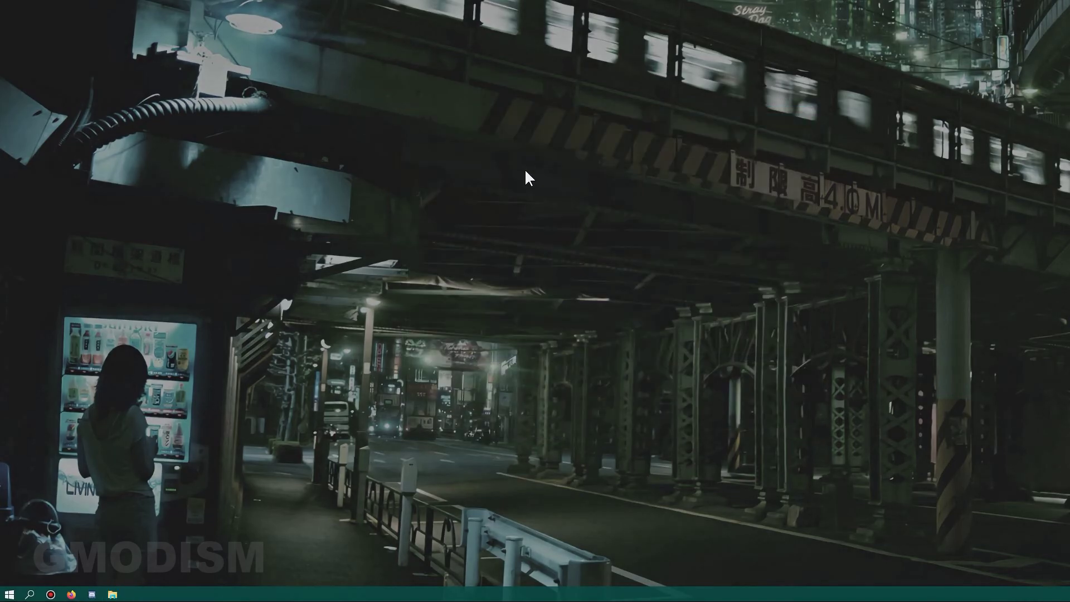